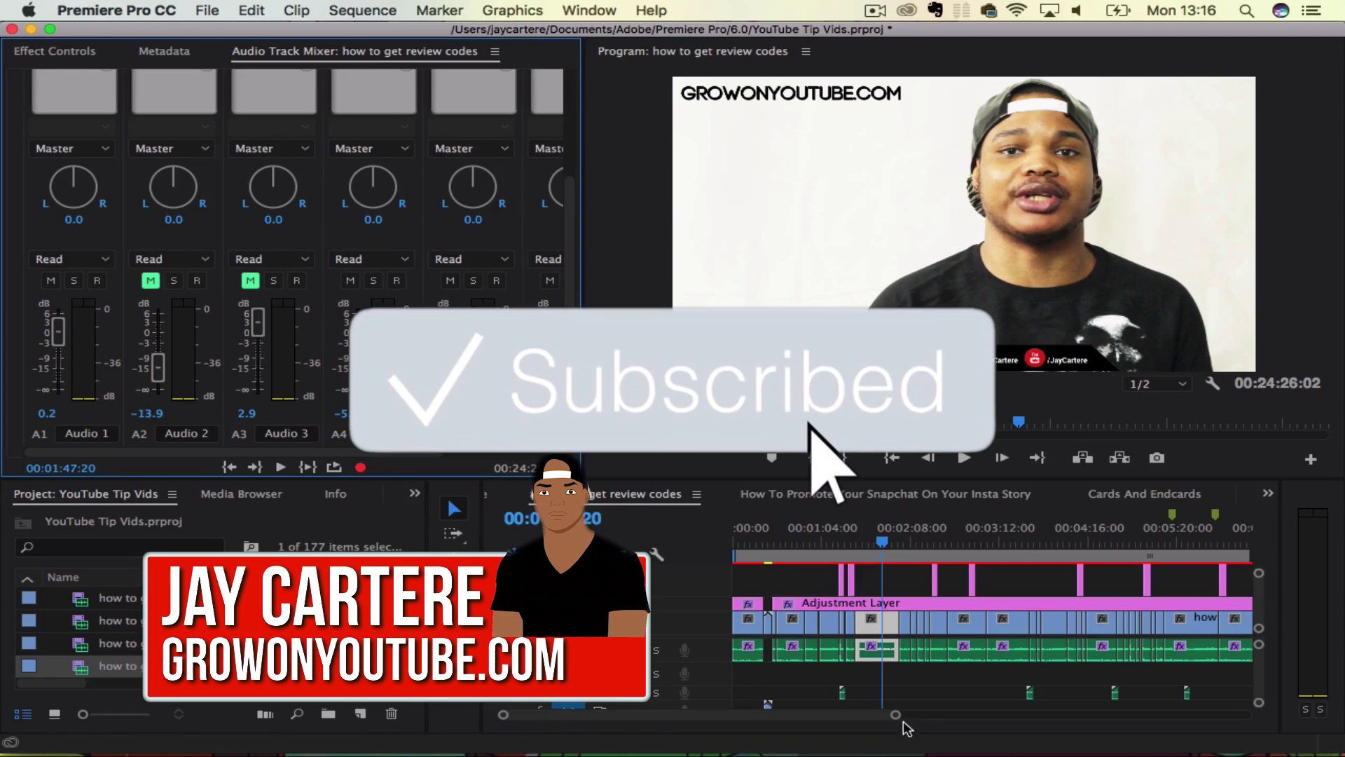
# Zoom the timeline to the opening clips of the 'how to get review codes' sequence.
pyautogui.moveTo(895, 721); pyautogui.dragTo(795, 723)
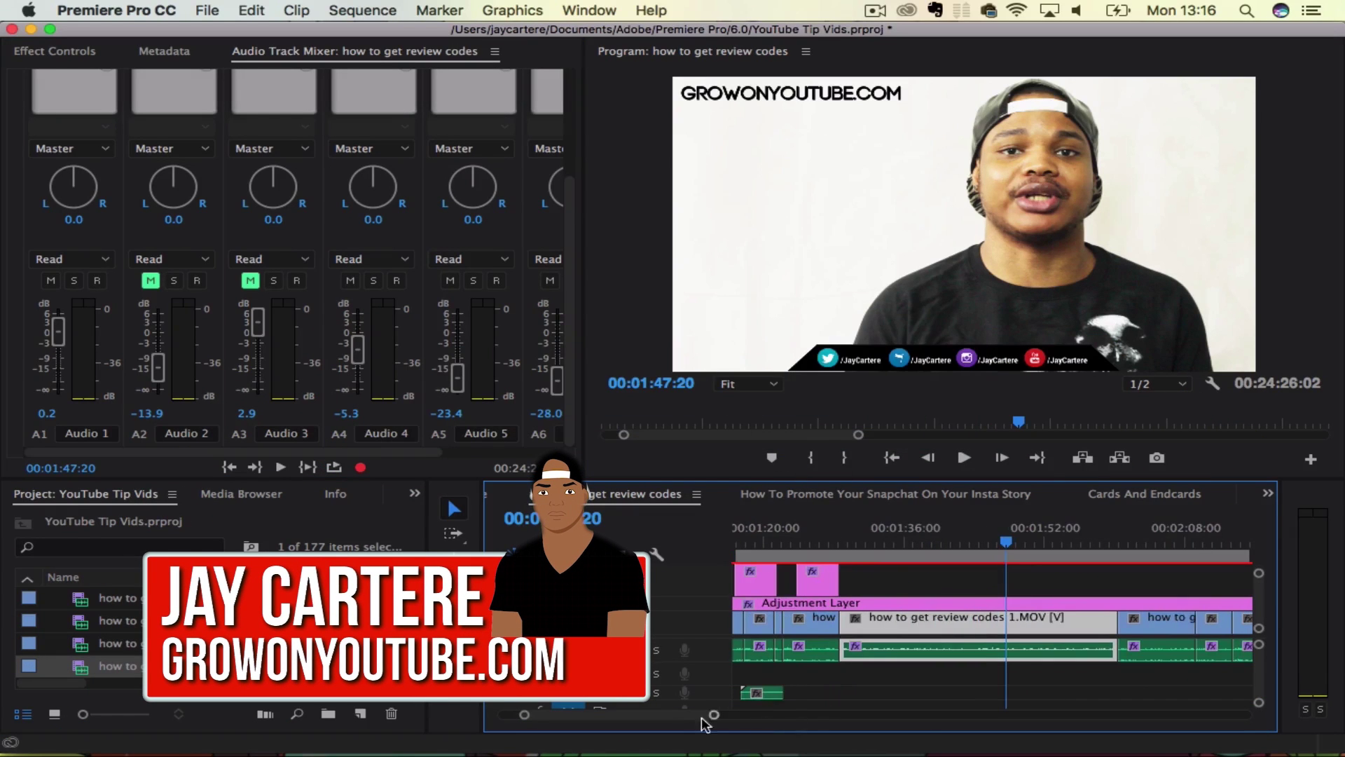
pyautogui.moveTo(704, 722); pyautogui.dragTo(679, 721)
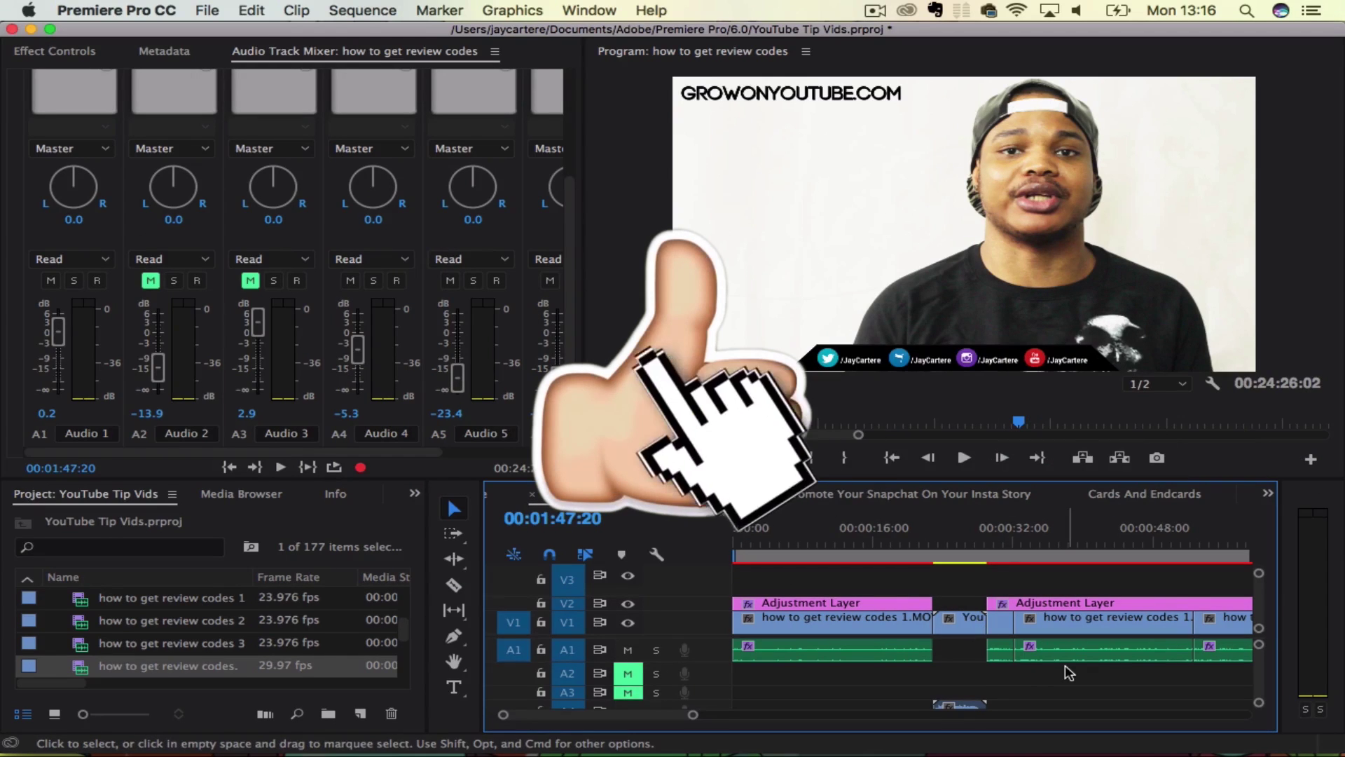
pyautogui.scroll(-3, 976, 631)
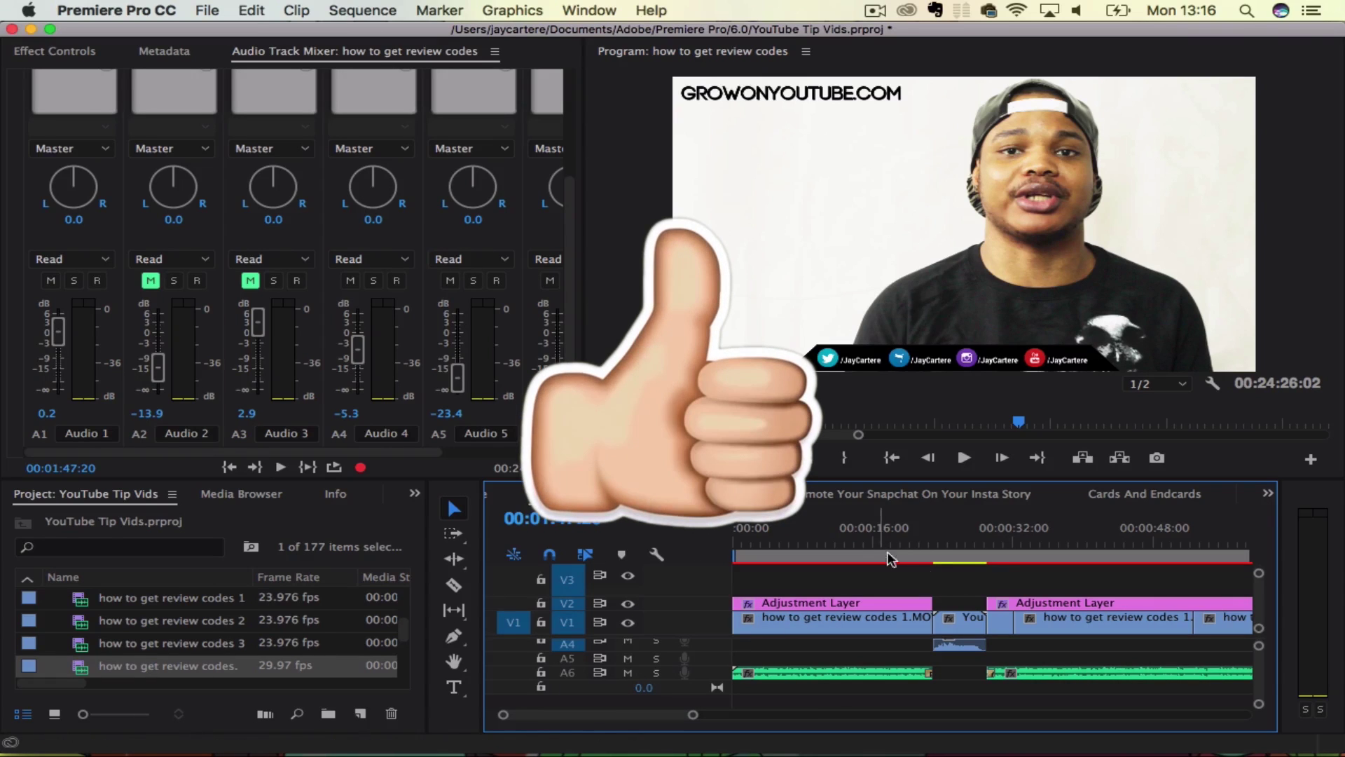
# Place the playhead near 22 seconds and zoom out to show more of the sequence.
pyautogui.click(927, 540)
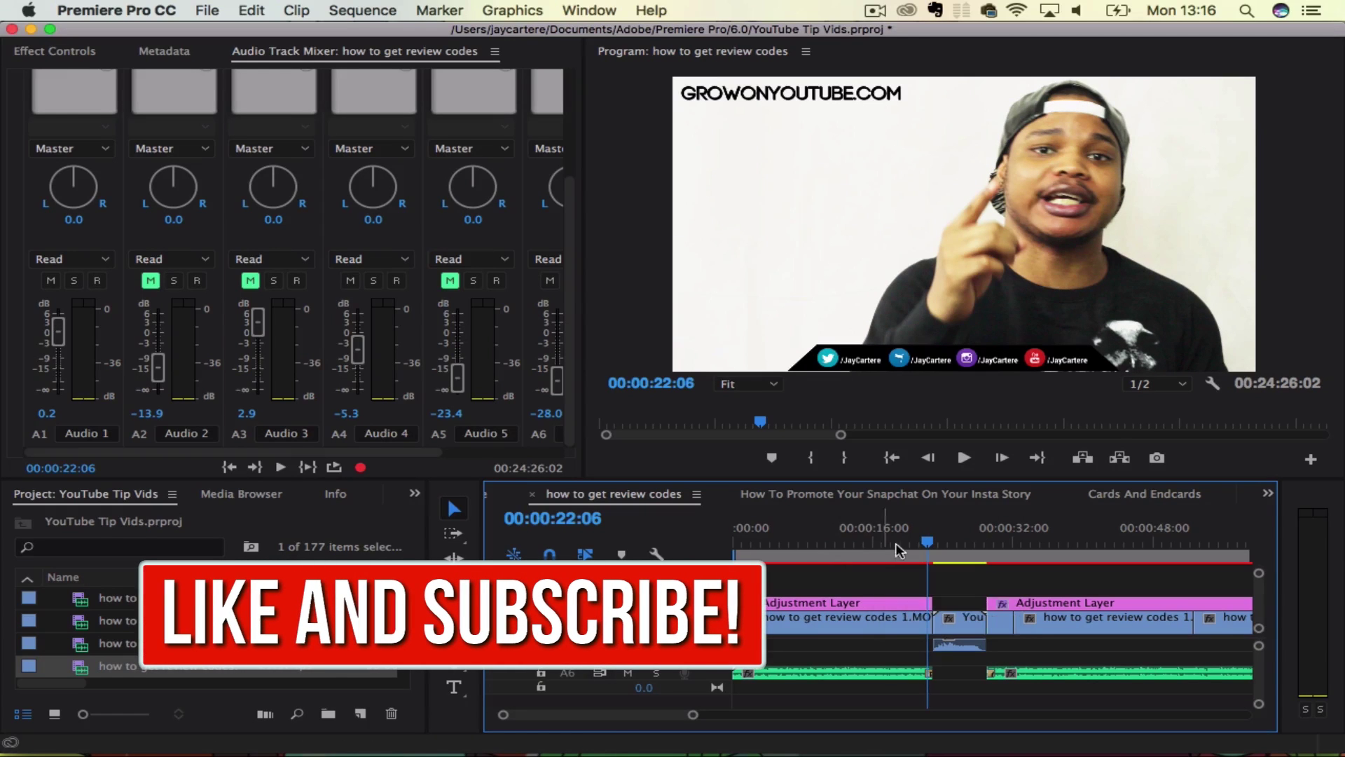
pyautogui.click(924, 540)
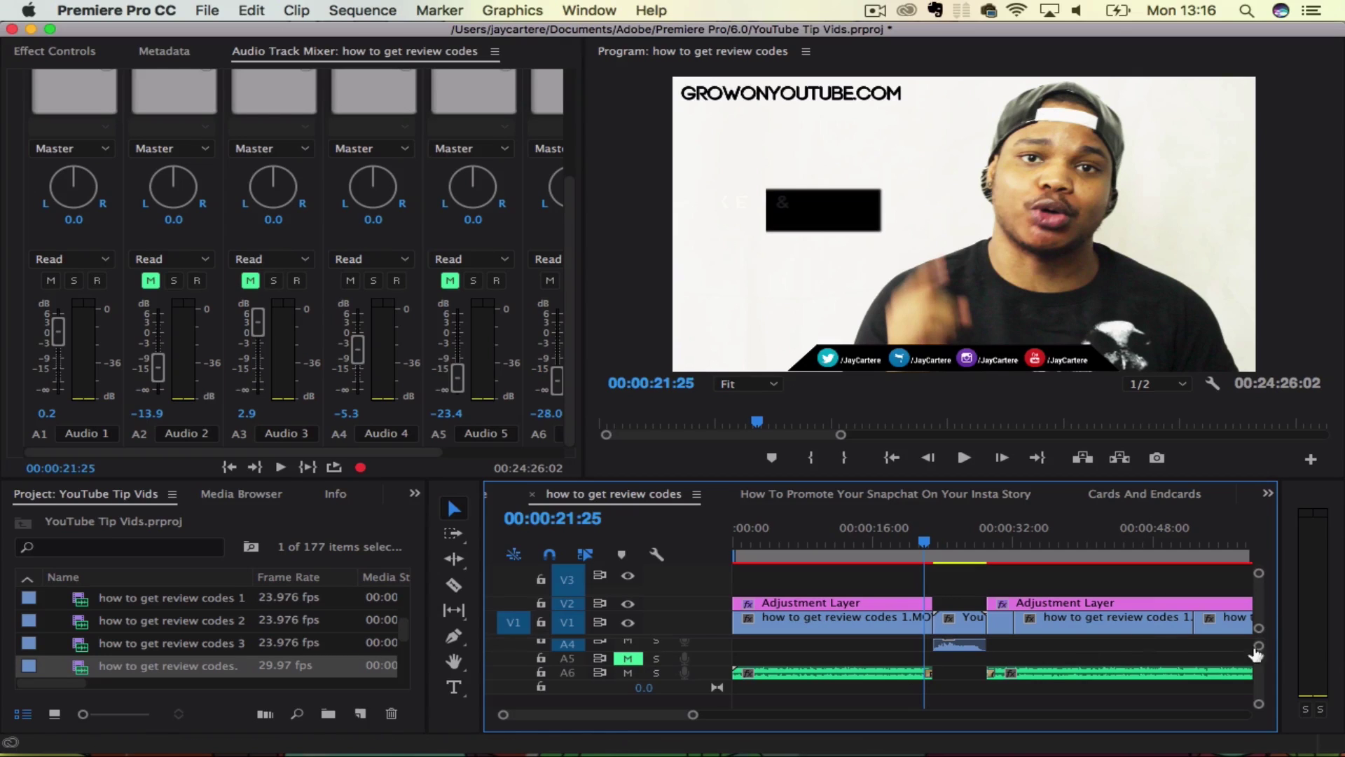
pyautogui.moveTo(693, 714)
pyautogui.mouseDown()
pyautogui.moveTo(743, 717)
pyautogui.moveTo(704, 717)
pyautogui.mouseUp()
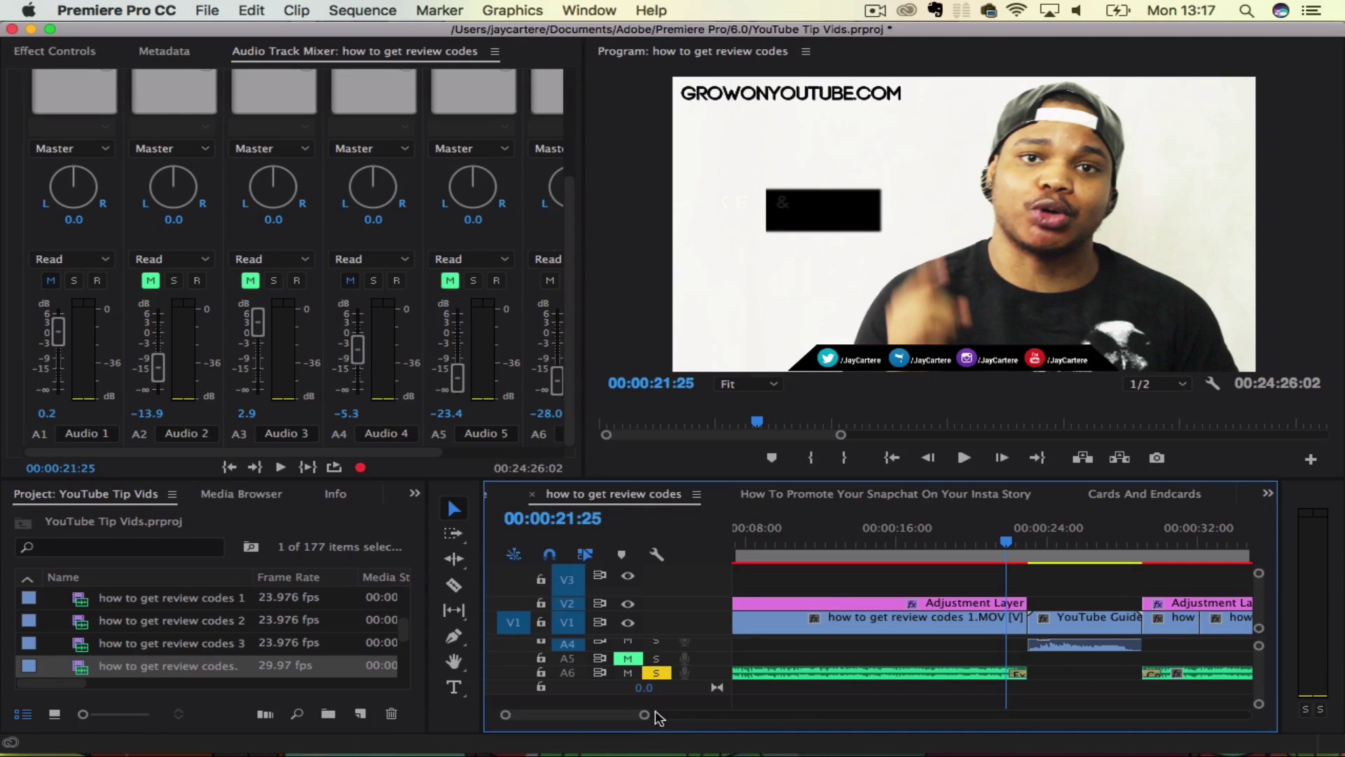
pyautogui.moveTo(645, 715)
pyautogui.mouseDown()
pyautogui.moveTo(704, 718)
pyautogui.moveTo(690, 715)
pyautogui.mouseUp()
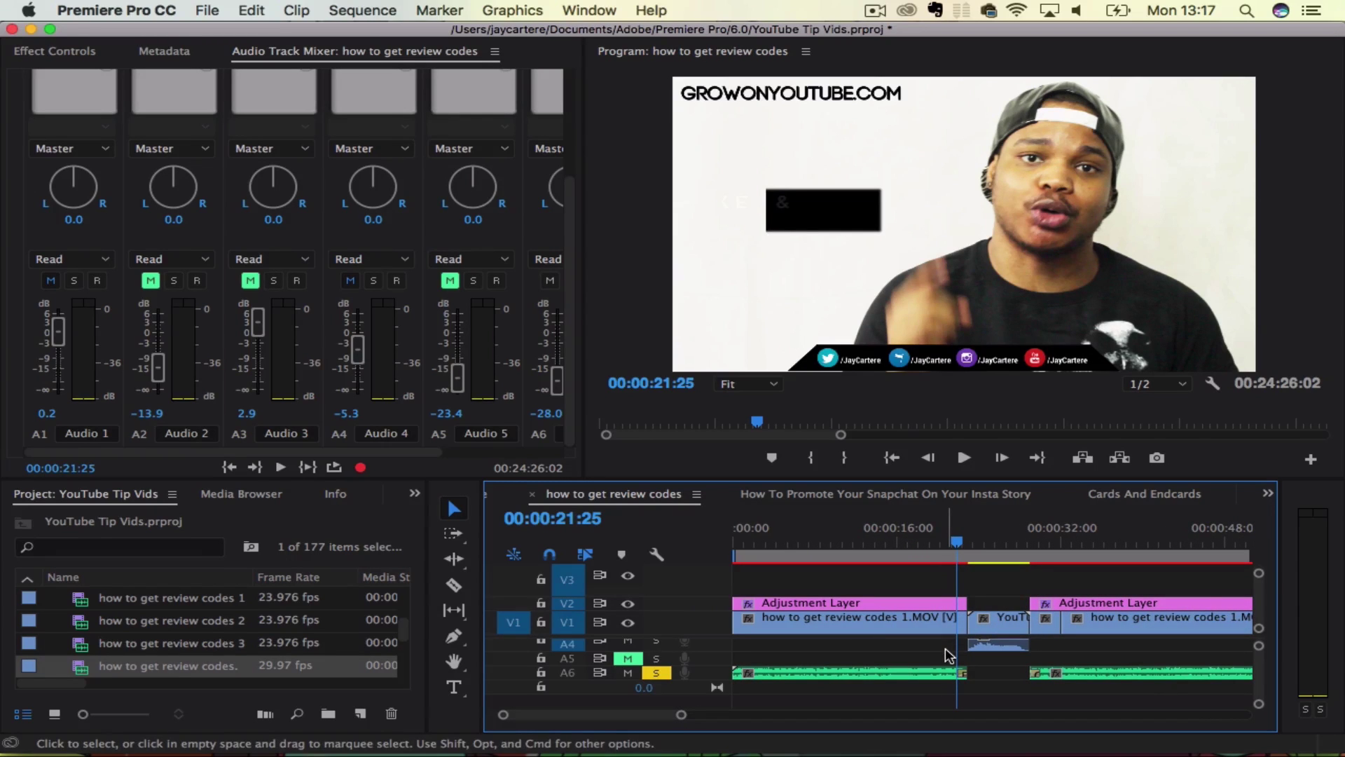
# Preview playback from just before 22 and 28 seconds through the YouTube intro clip.
pyautogui.click(952, 545)
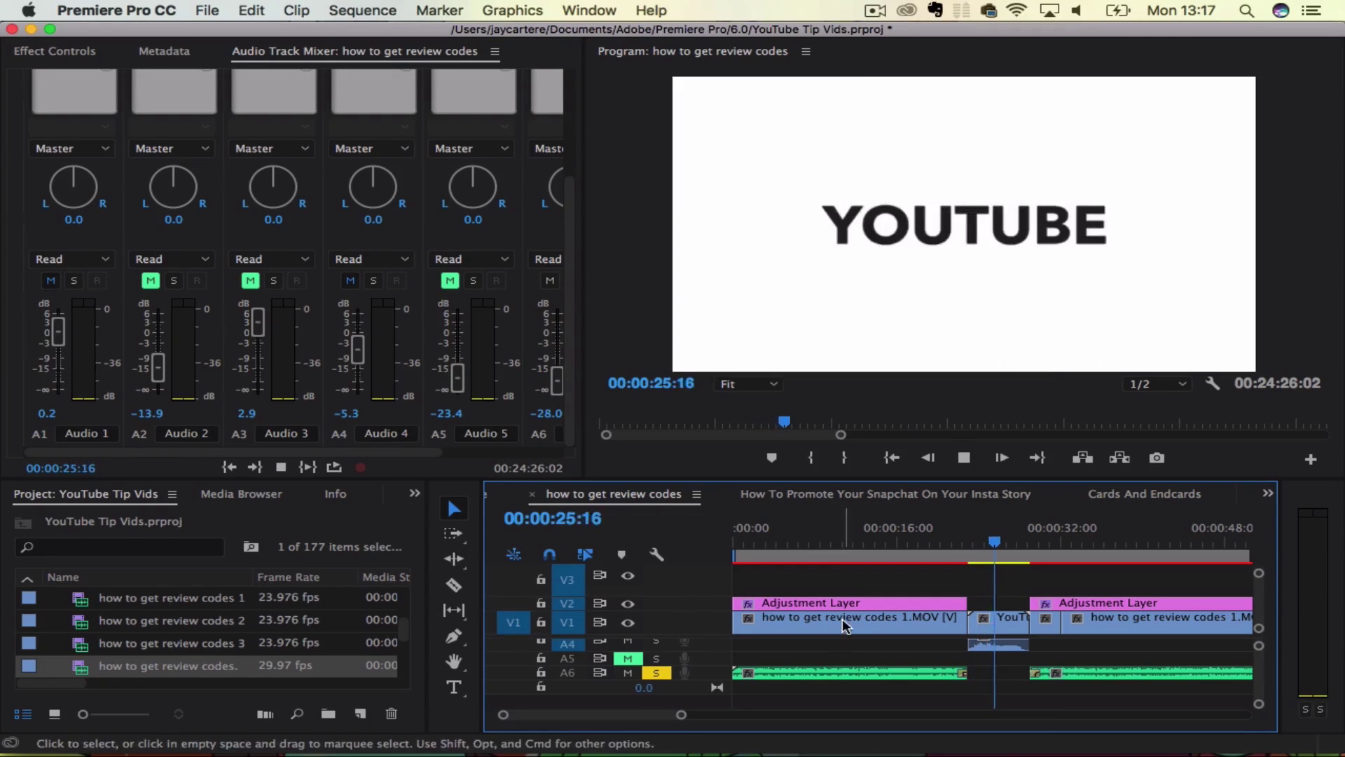
pyautogui.press('space')
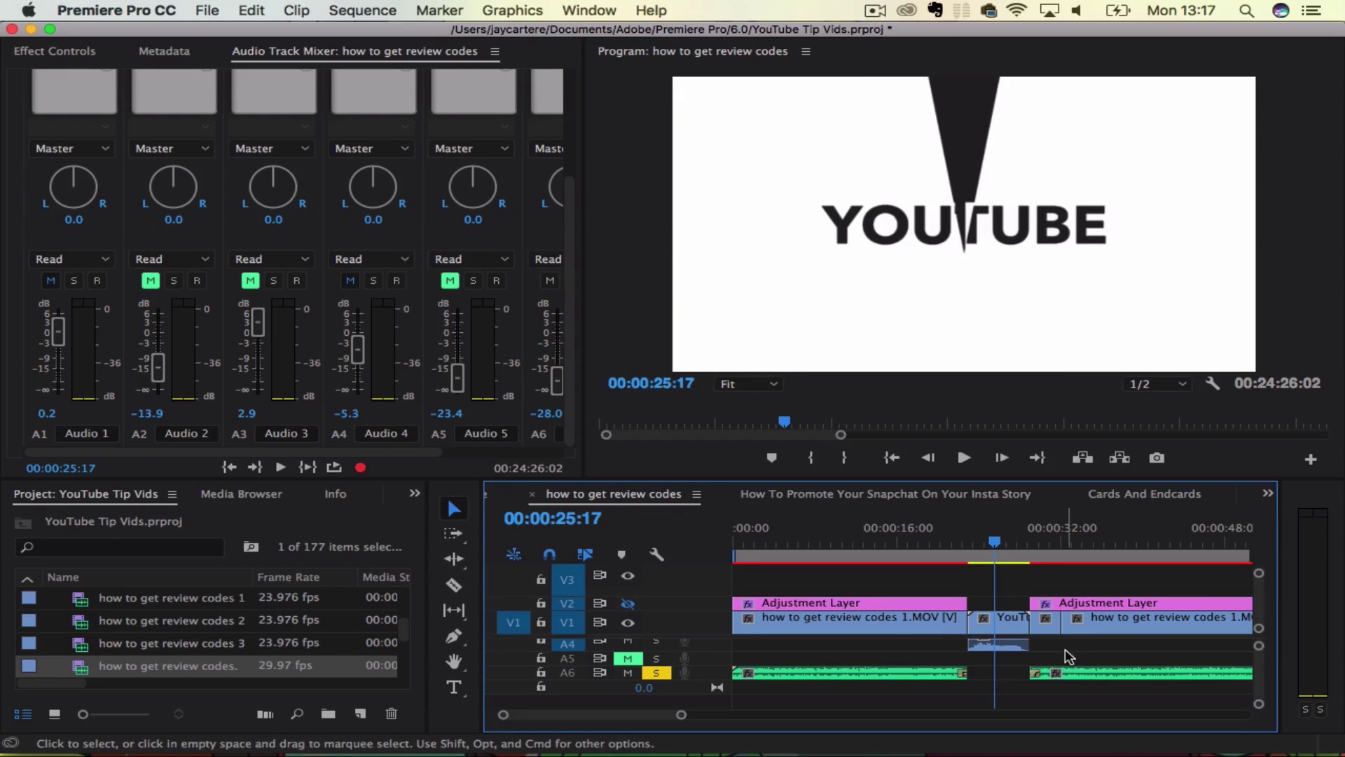
pyautogui.click(1025, 547)
pyautogui.moveTo(1027, 549); pyautogui.dragTo(1022, 549)
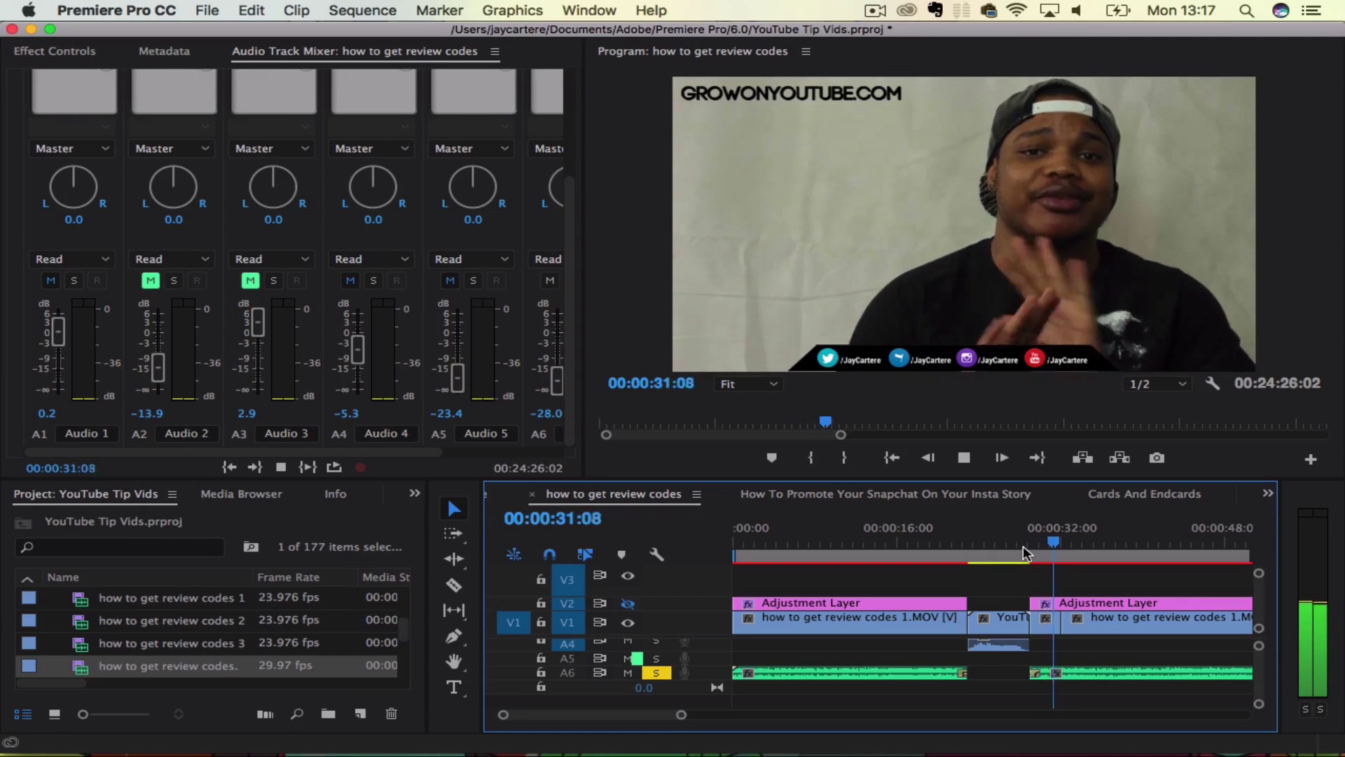
pyautogui.press('space')
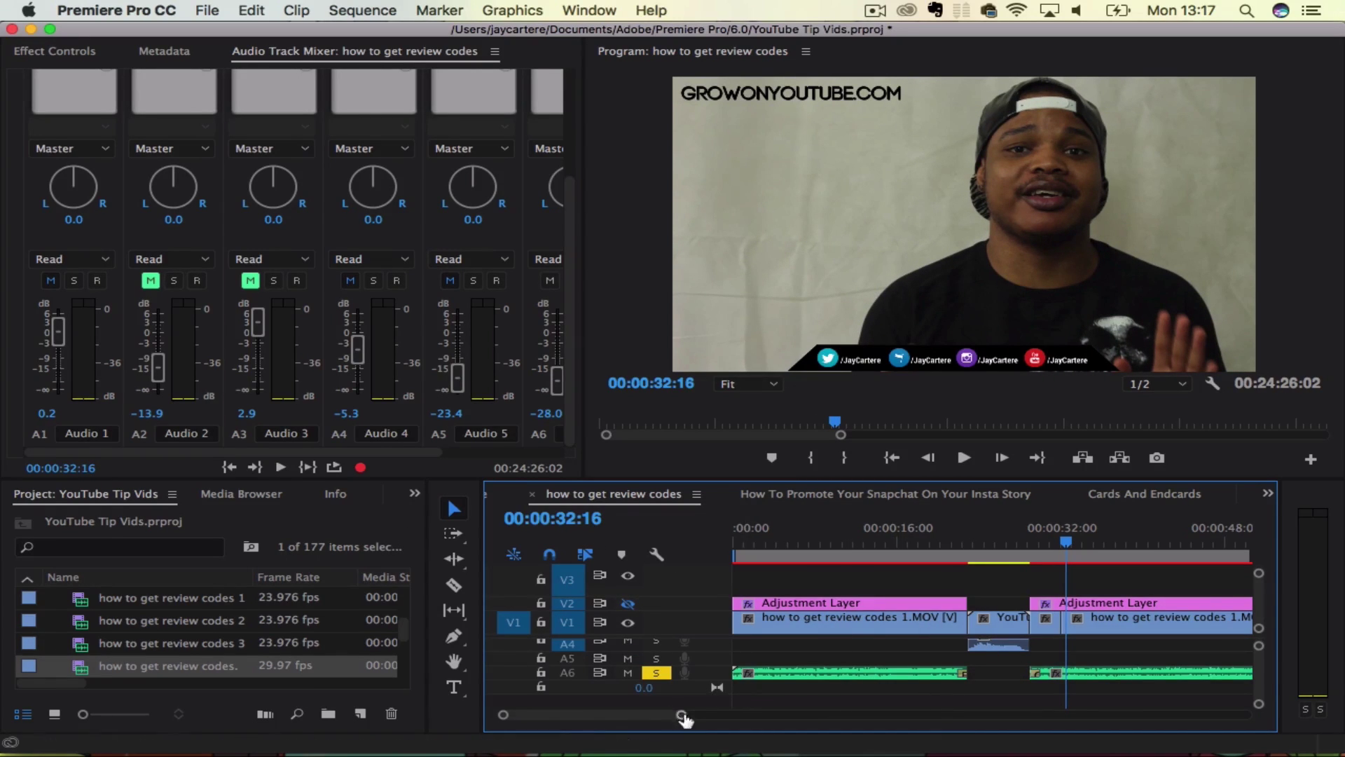
pyautogui.moveTo(681, 716); pyautogui.dragTo(609, 715)
pyautogui.hscroll(-3, 939, 665)
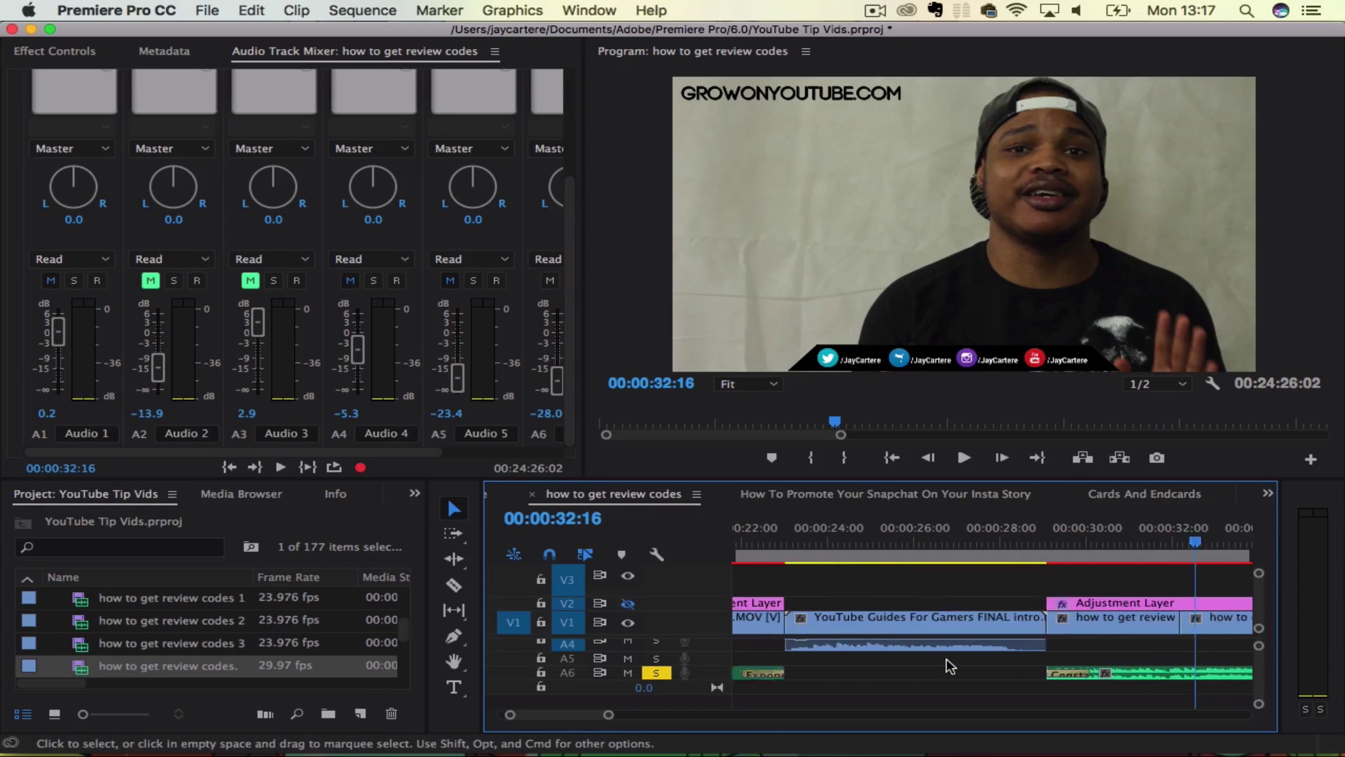
pyautogui.hscroll(-2, 947, 666)
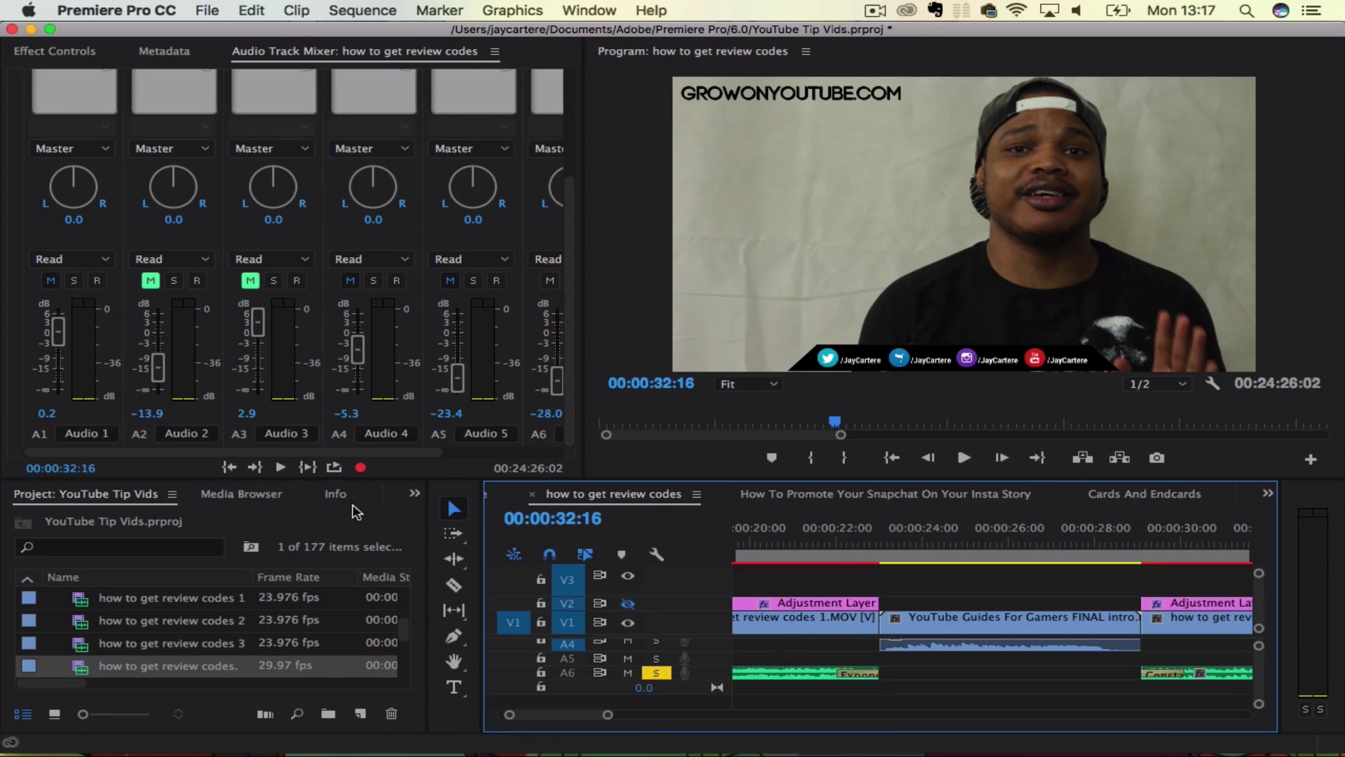
# Select the Constant Gain crossfade under Audio Transitions in the Effects panel.
pyautogui.click(414, 496)
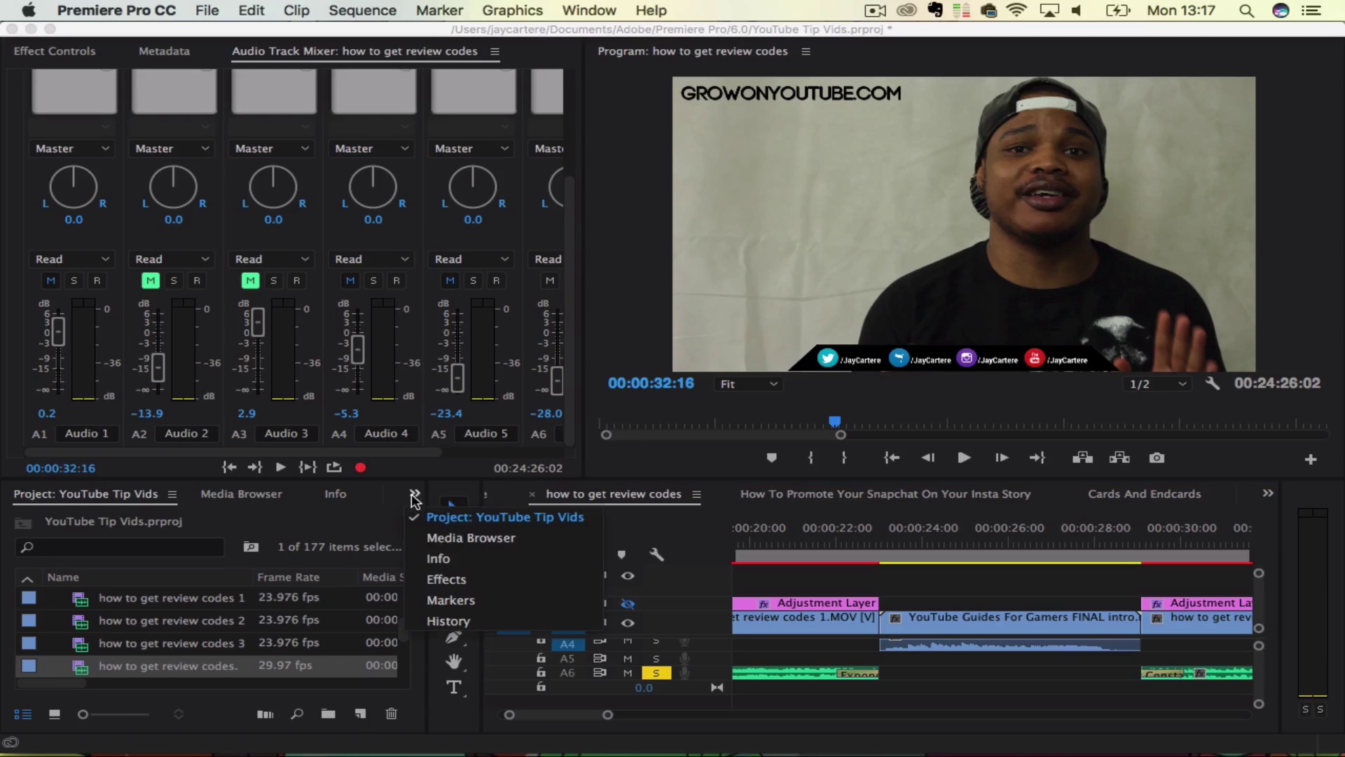
pyautogui.click(444, 578)
pyautogui.scroll(15, 220, 566)
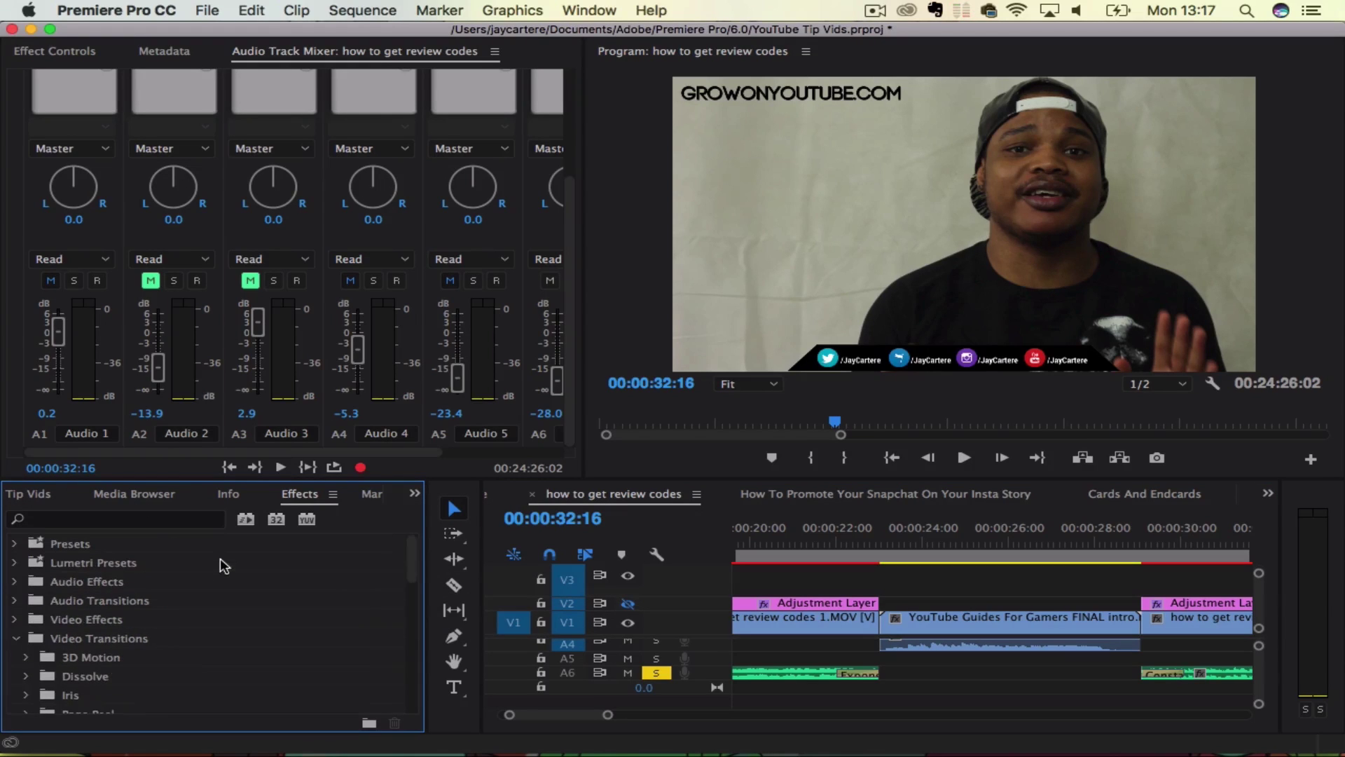
pyautogui.click(14, 601)
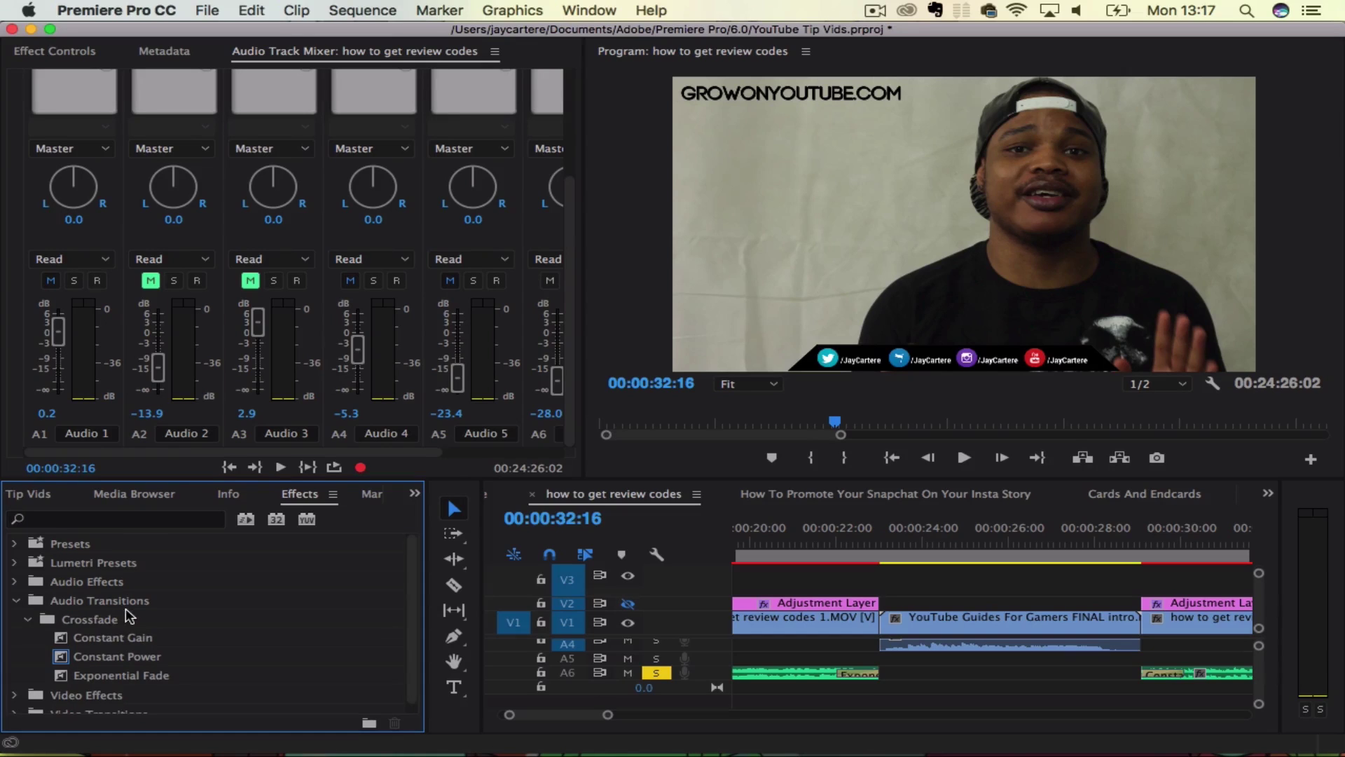
pyautogui.scroll(-1, 127, 615)
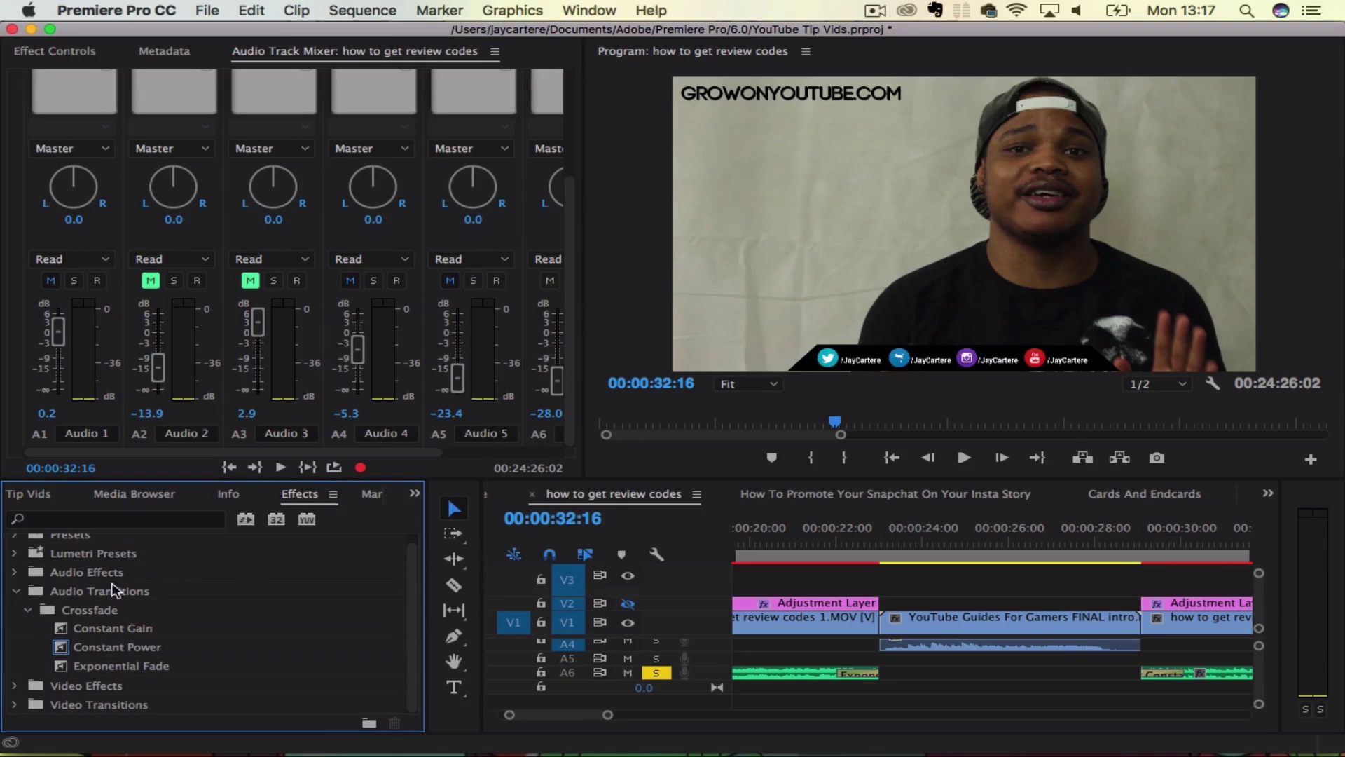
pyautogui.click(104, 628)
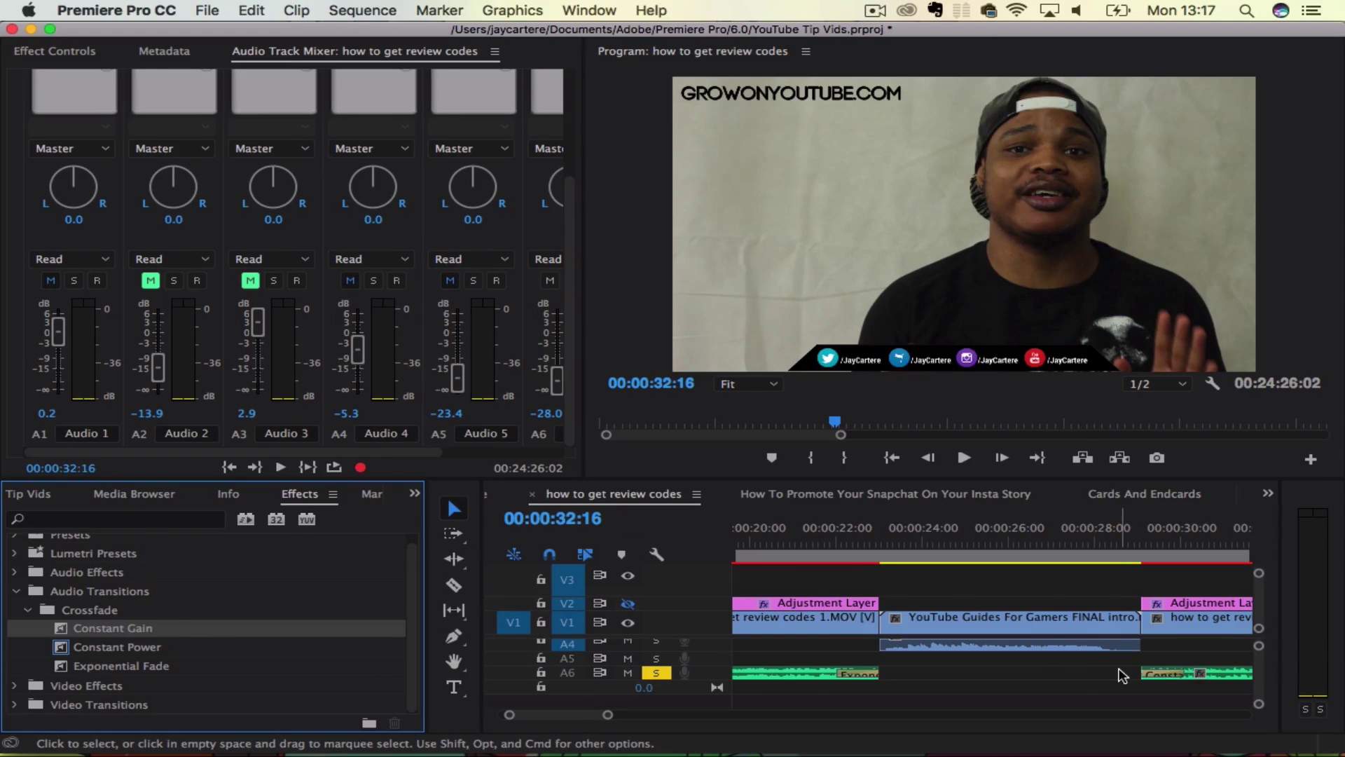
pyautogui.hscroll(3, 1120, 675)
# Apply Exponential Fade to the end of the A6 music and place the playhead there.
pyautogui.click(909, 692)
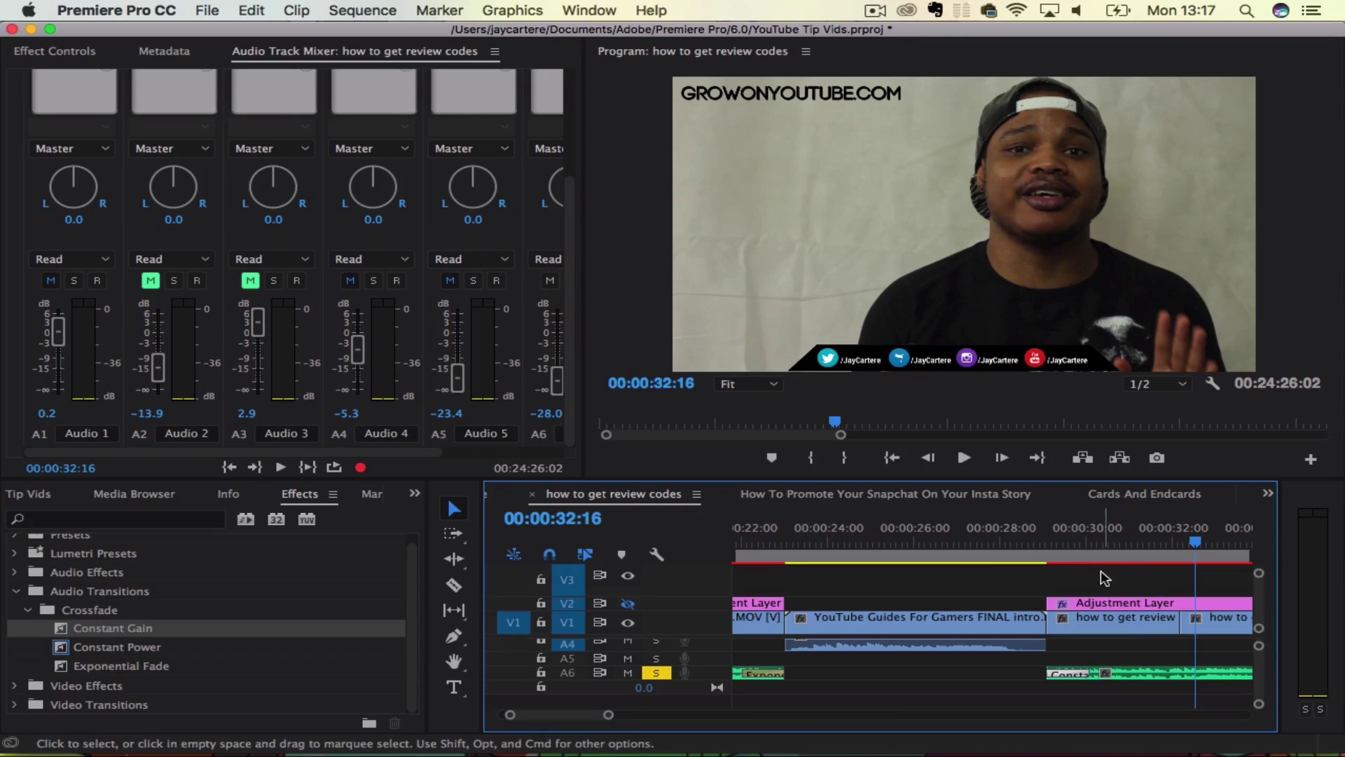
pyautogui.hscroll(-3, 941, 601)
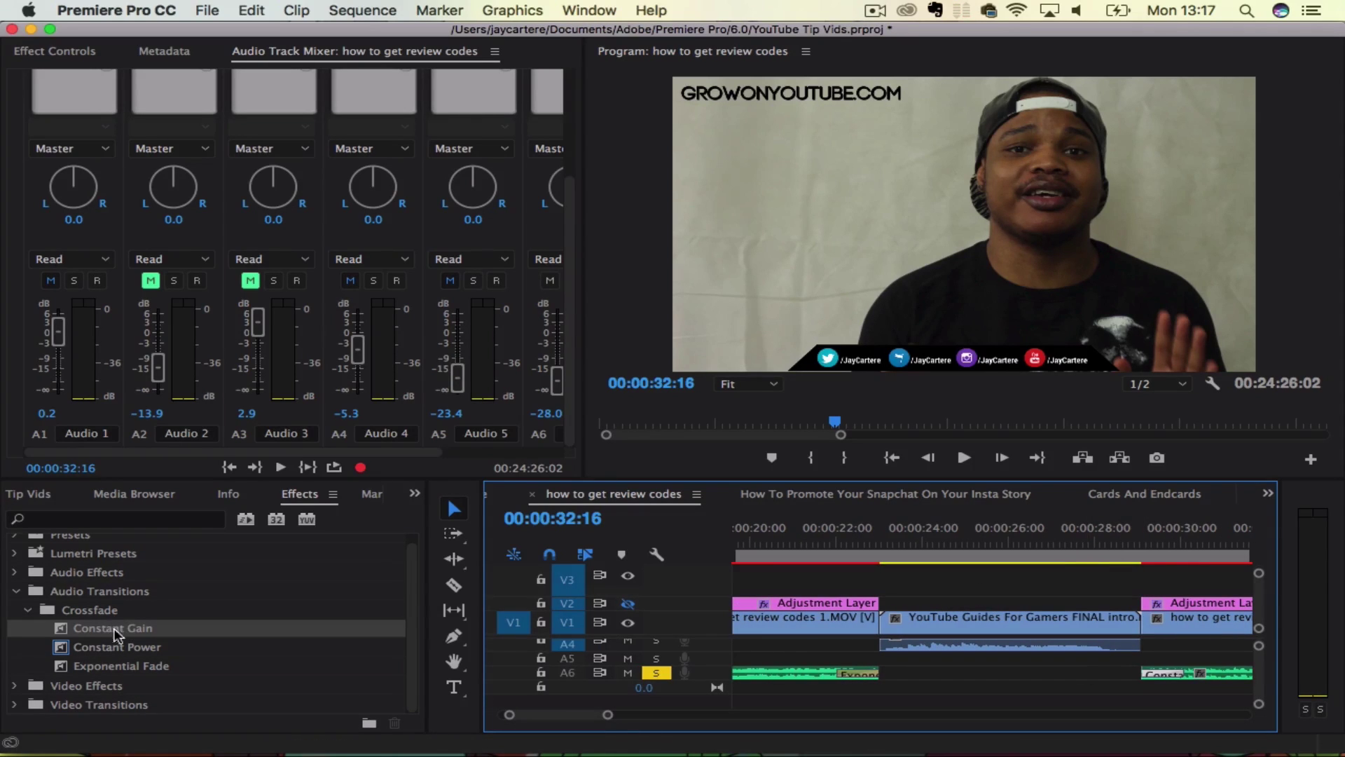
pyautogui.click(124, 668)
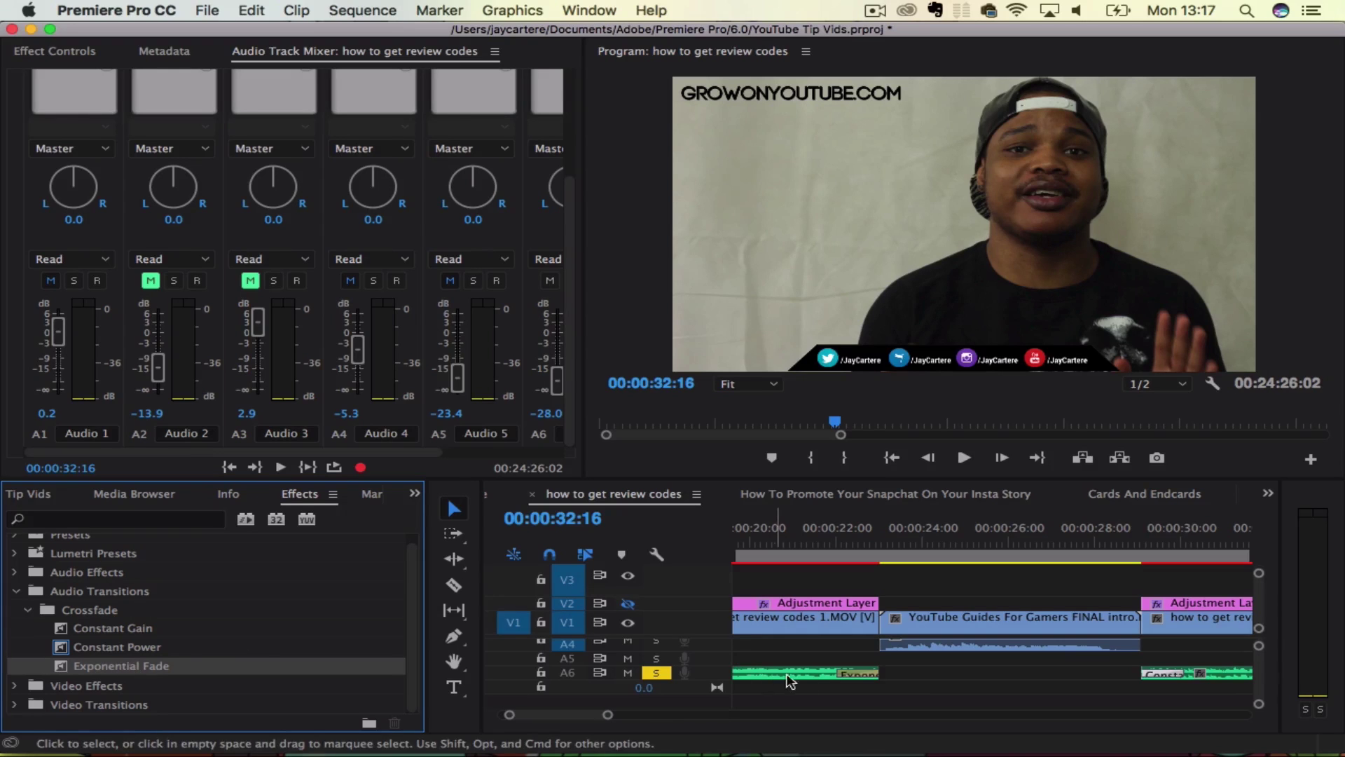
pyautogui.click(859, 676)
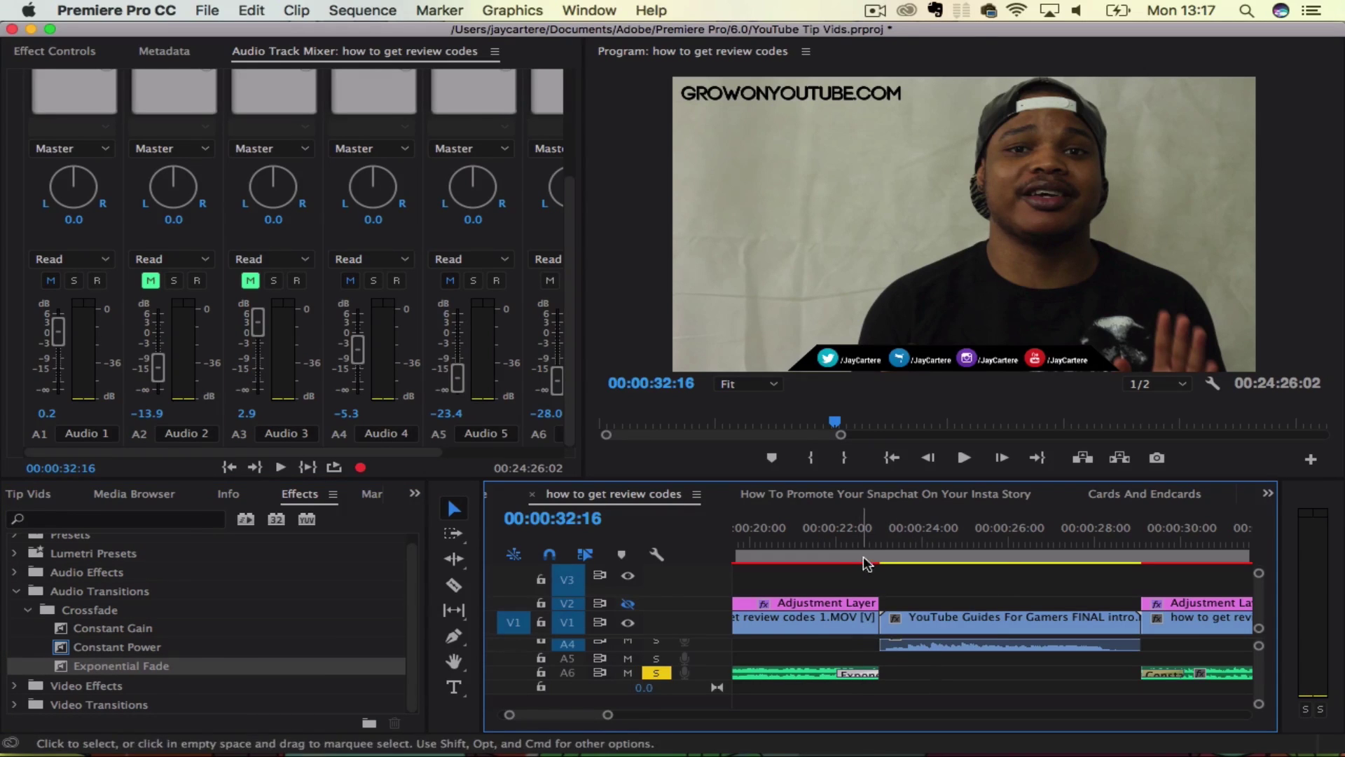
pyautogui.click(847, 543)
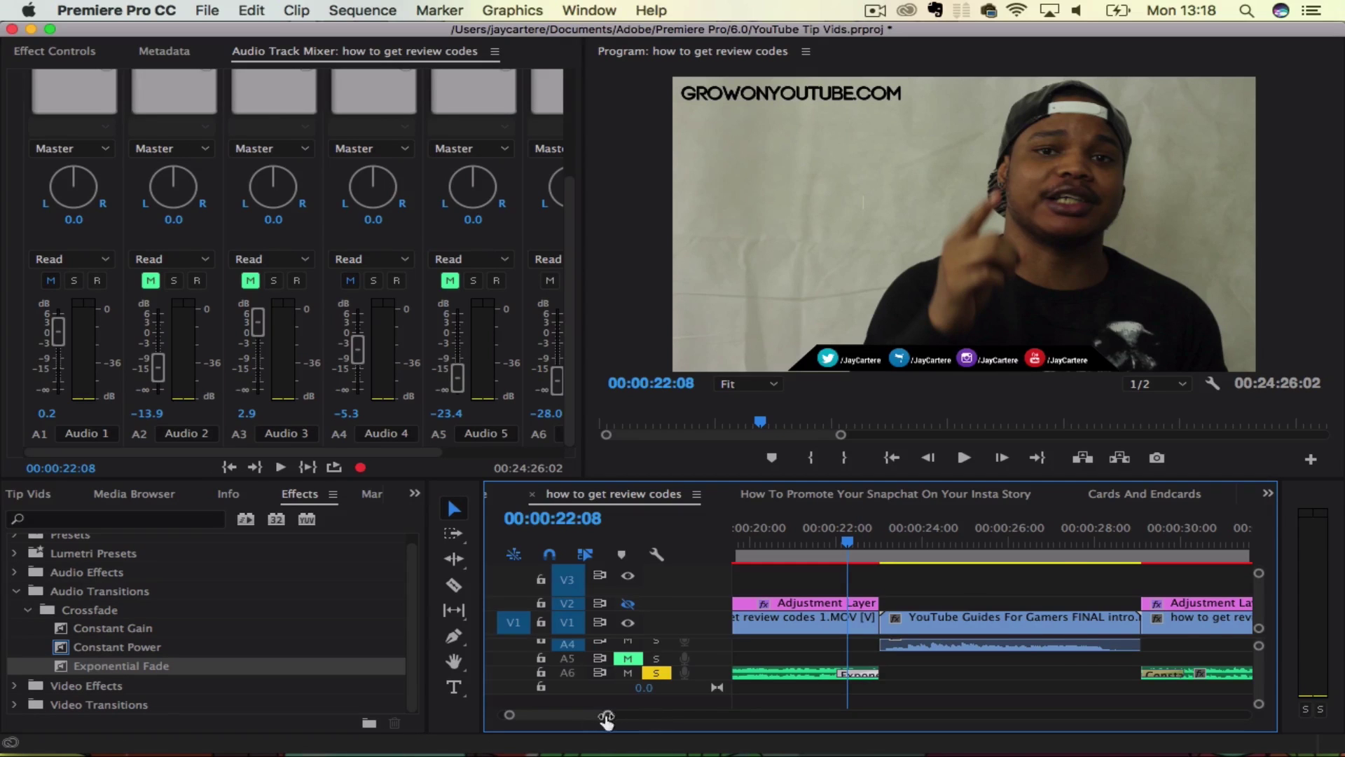
pyautogui.moveTo(607, 718); pyautogui.dragTo(571, 715)
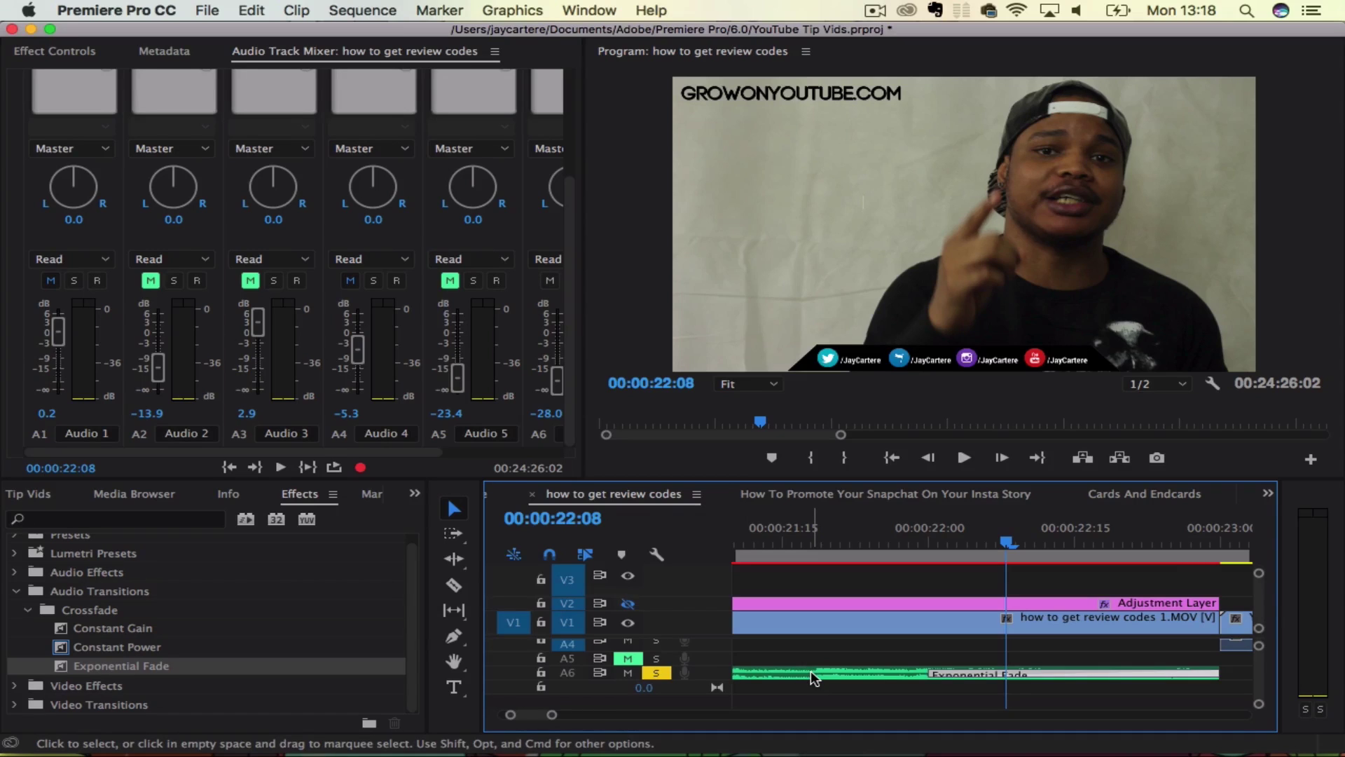
pyautogui.scroll(1, 670, 683)
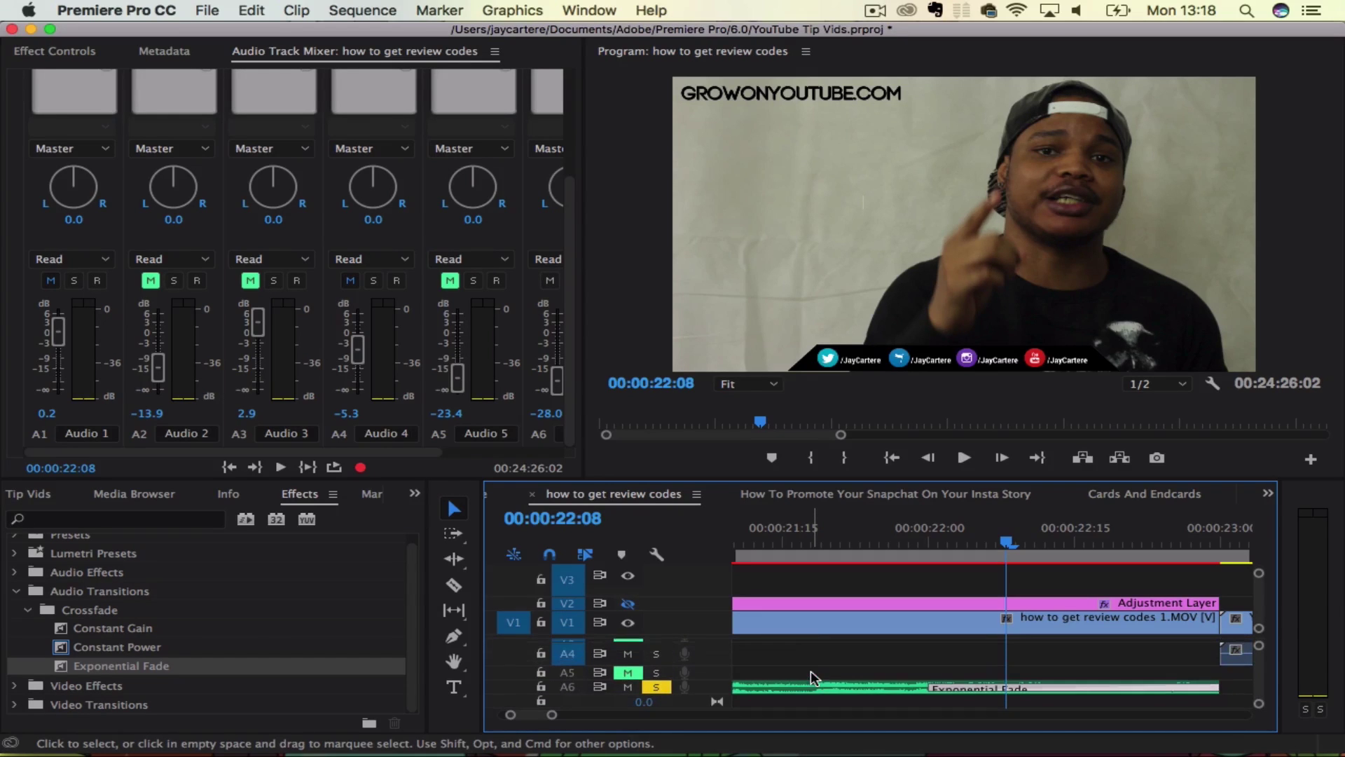
pyautogui.scroll(1, 664, 692)
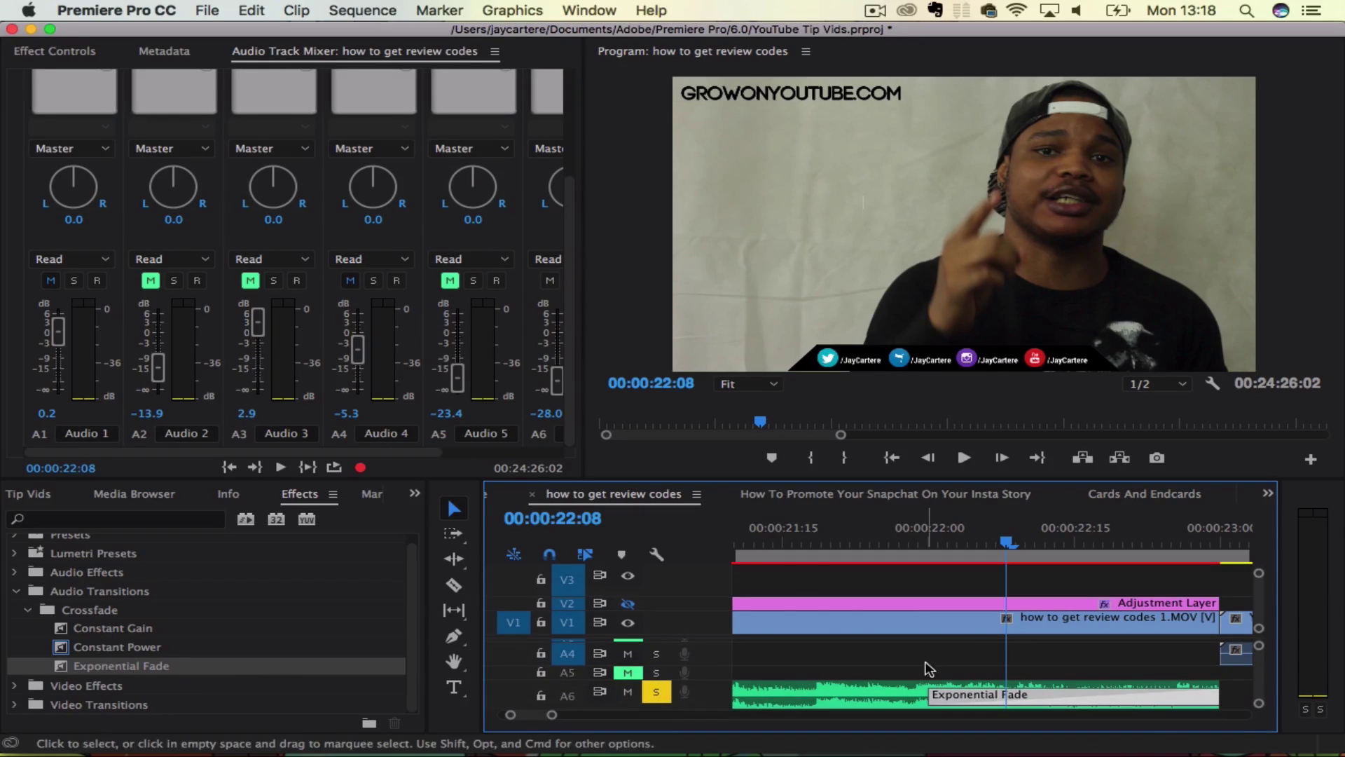
pyautogui.scroll(-3, 792, 696)
pyautogui.scroll(2, 678, 718)
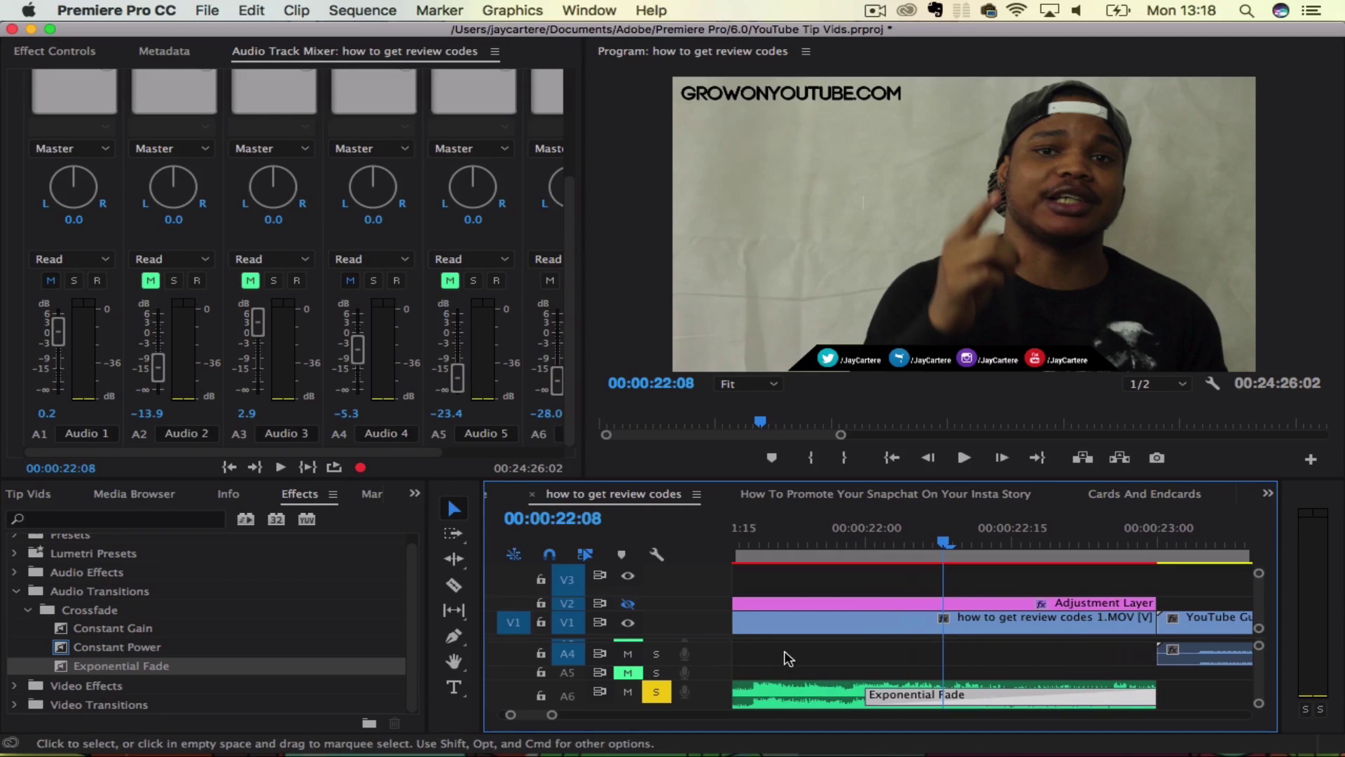
# Zoom the timeline around 00:00:29:20, then zoom out to the whole sequence.
pyautogui.moveTo(553, 716); pyautogui.dragTo(642, 716)
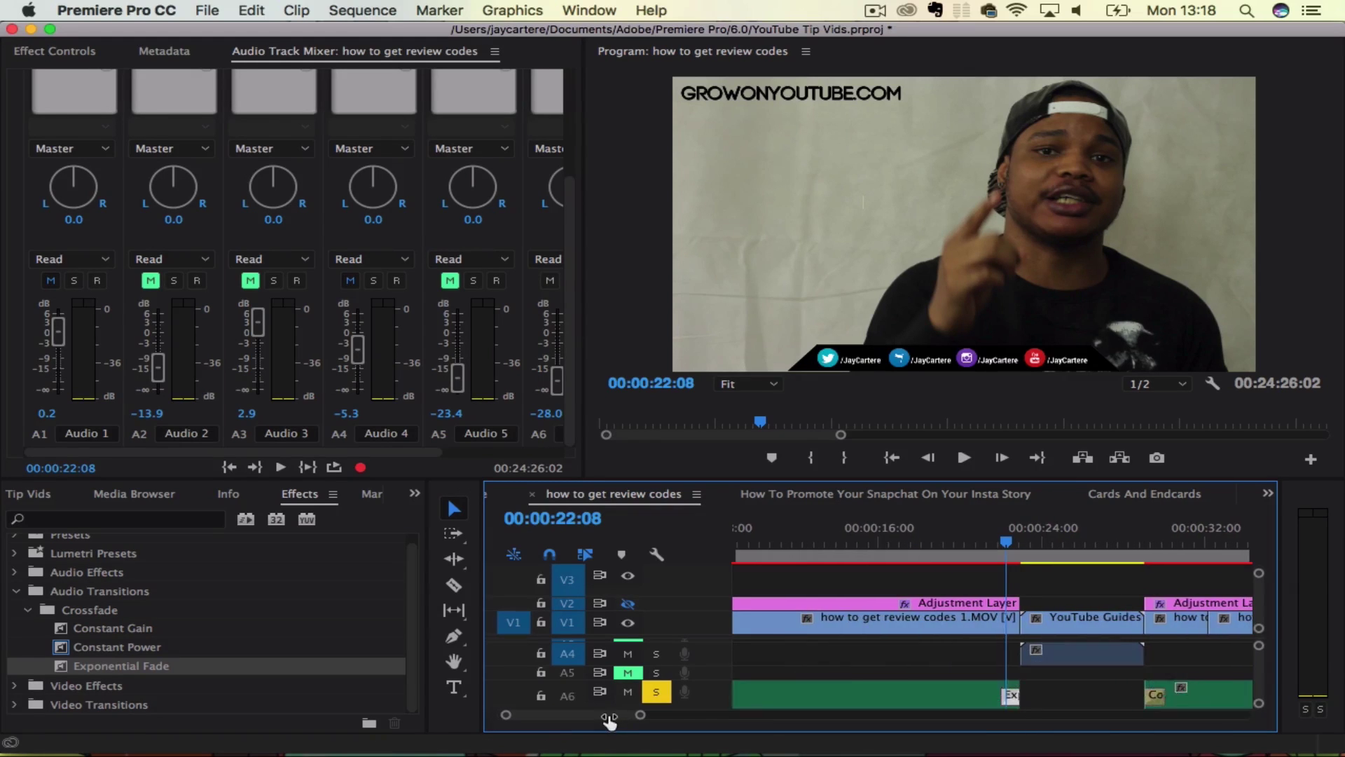
pyautogui.click(967, 540)
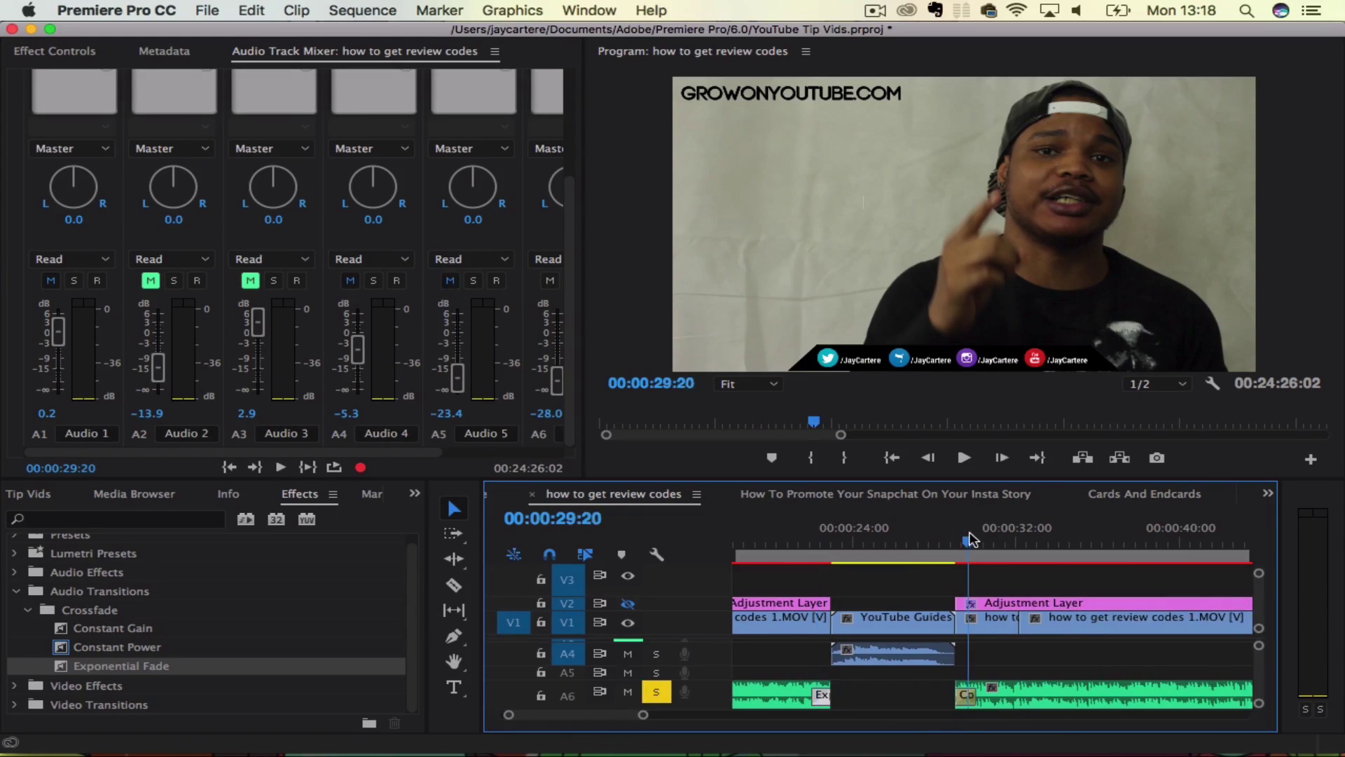
pyautogui.moveTo(644, 718); pyautogui.dragTo(585, 717)
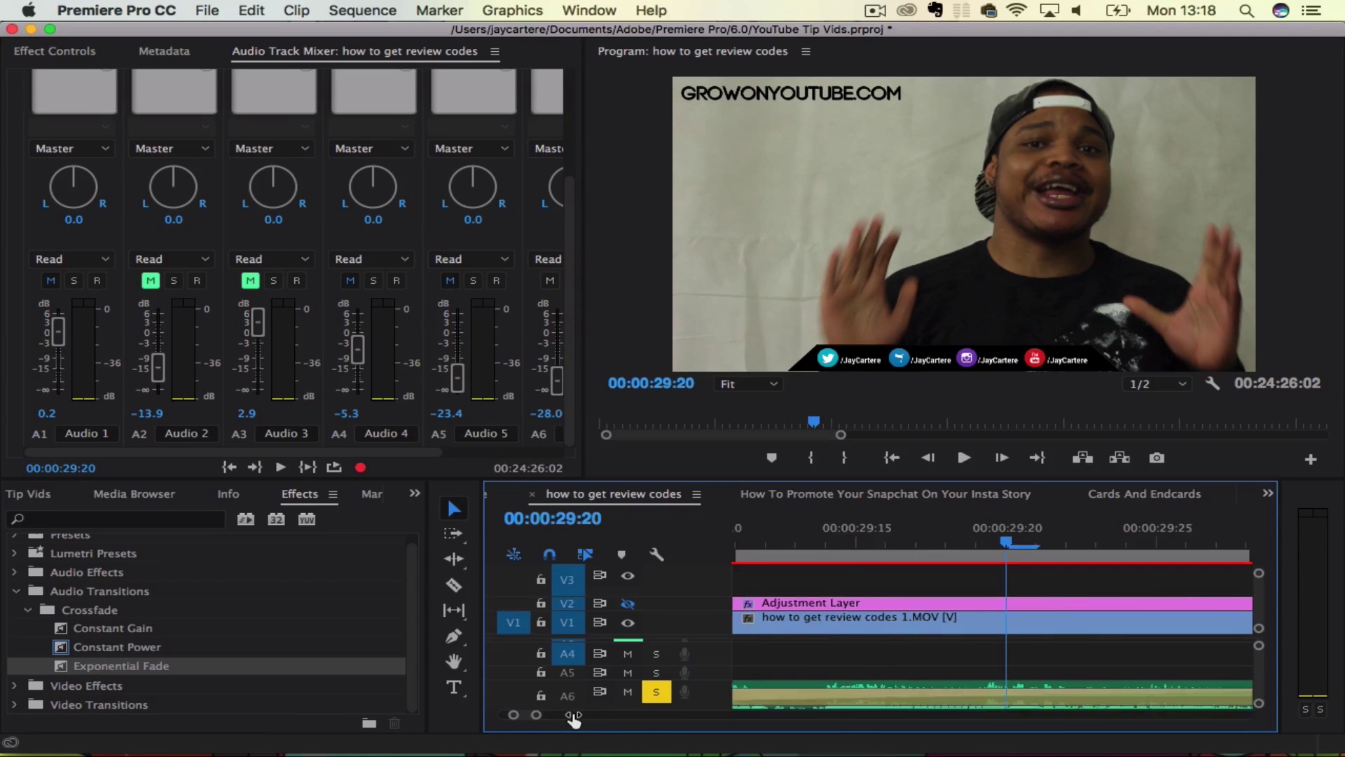
pyautogui.moveTo(560, 715); pyautogui.dragTo(760, 715)
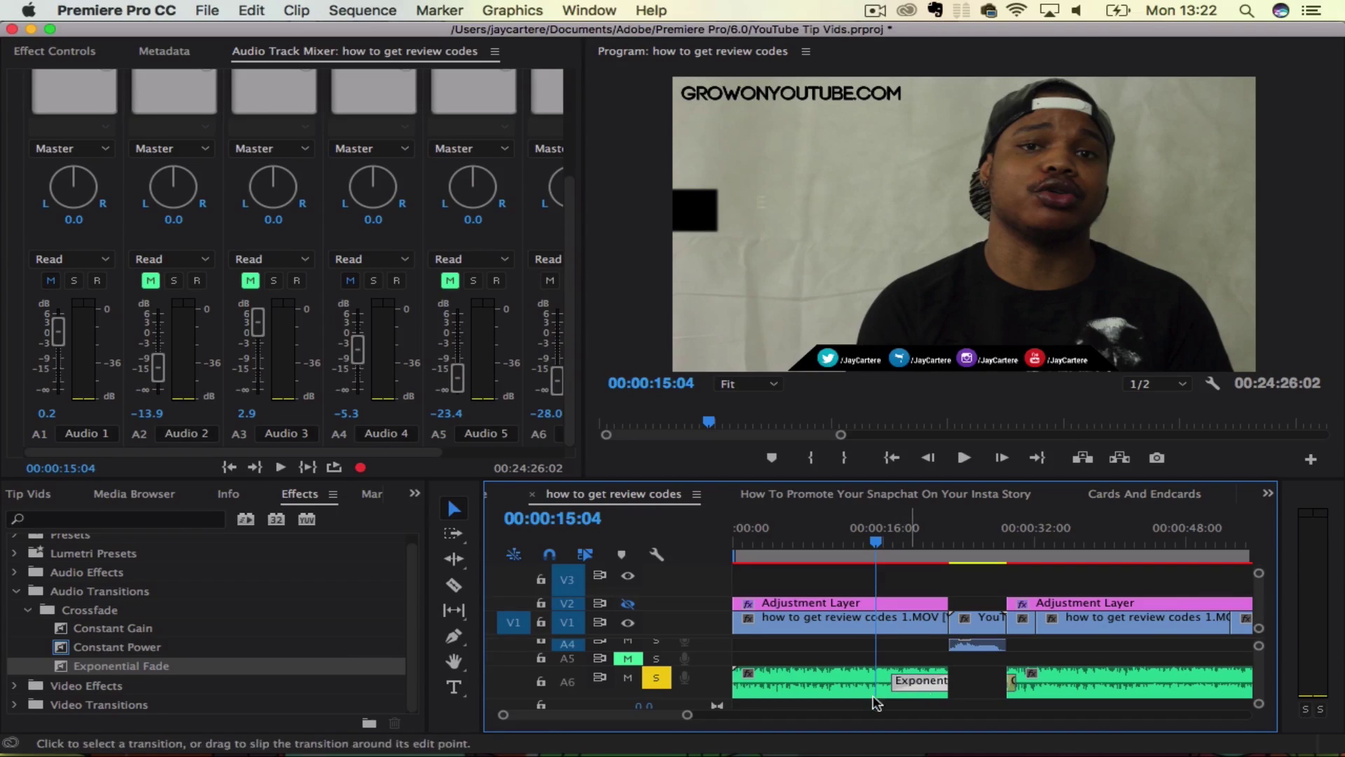
pyautogui.moveTo(687, 715); pyautogui.dragTo(638, 714)
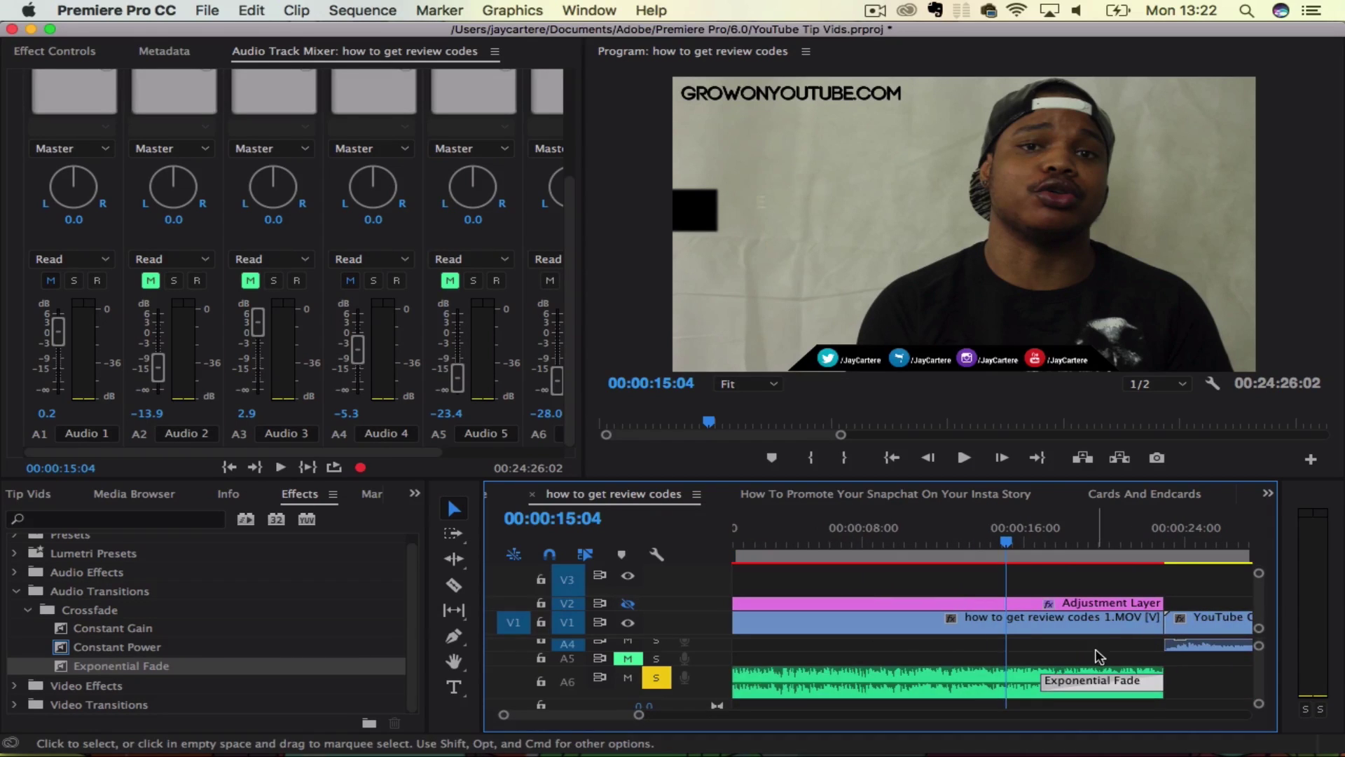
pyautogui.scroll(-3, 825, 683)
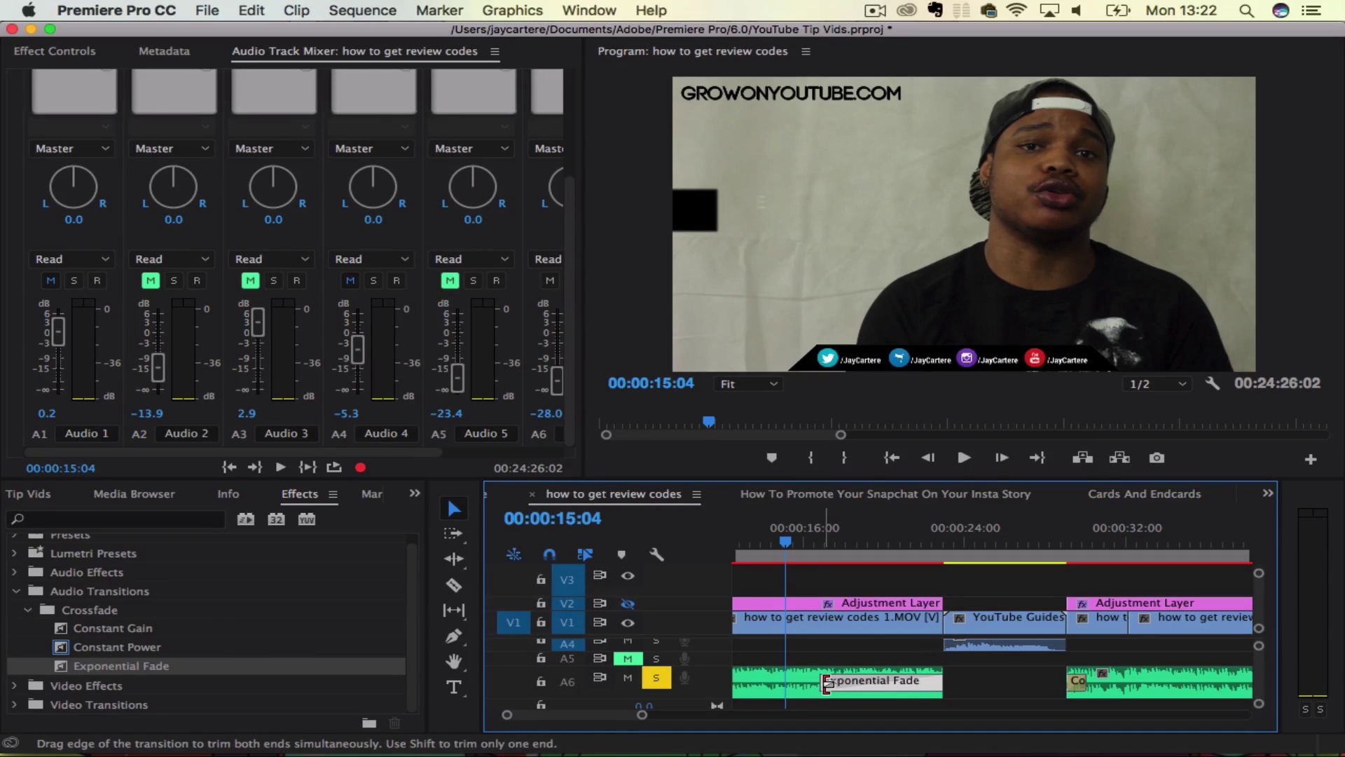
# Trim the A6 music's Exponential Fade from its left edge, then preview the fade.
pyautogui.moveTo(826, 684)
pyautogui.mouseDown()
pyautogui.moveTo(866, 686)
pyautogui.moveTo(799, 683)
pyautogui.mouseUp()
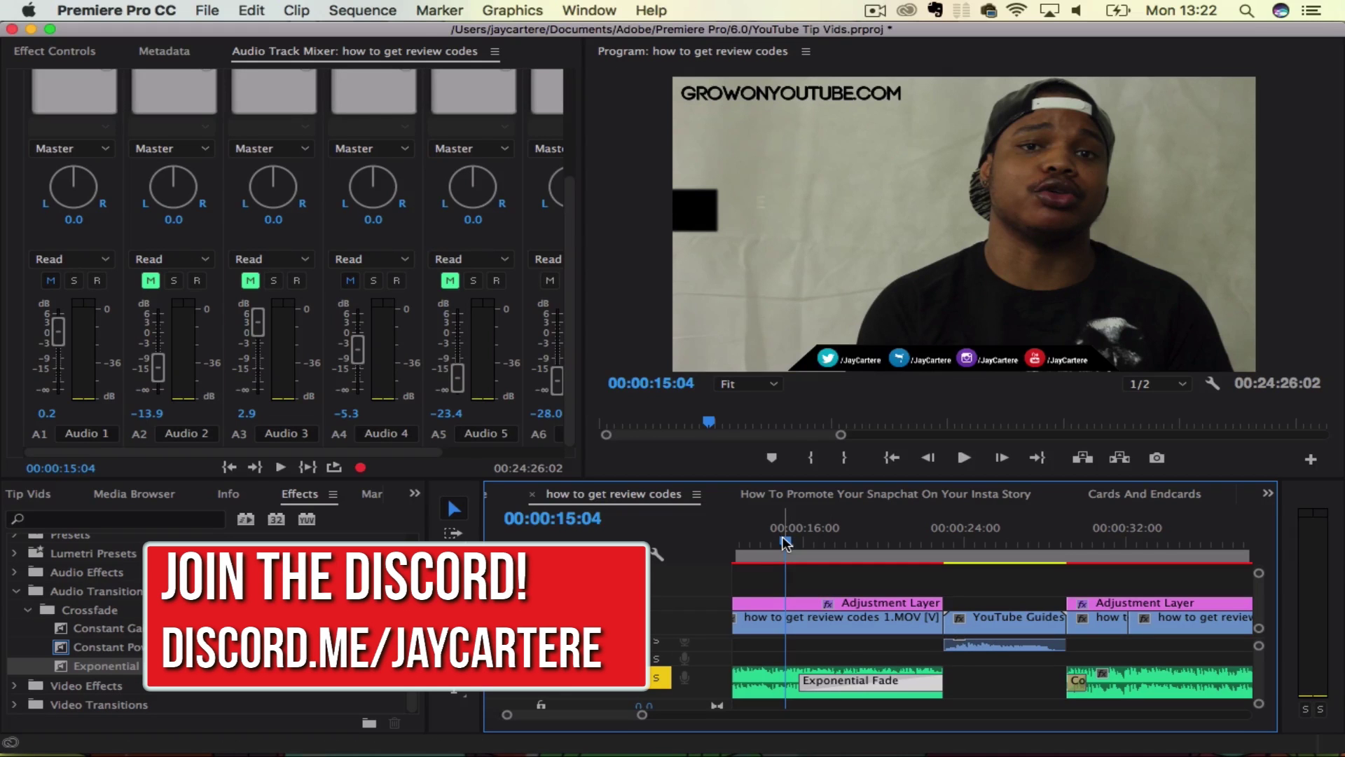
pyautogui.press('space')
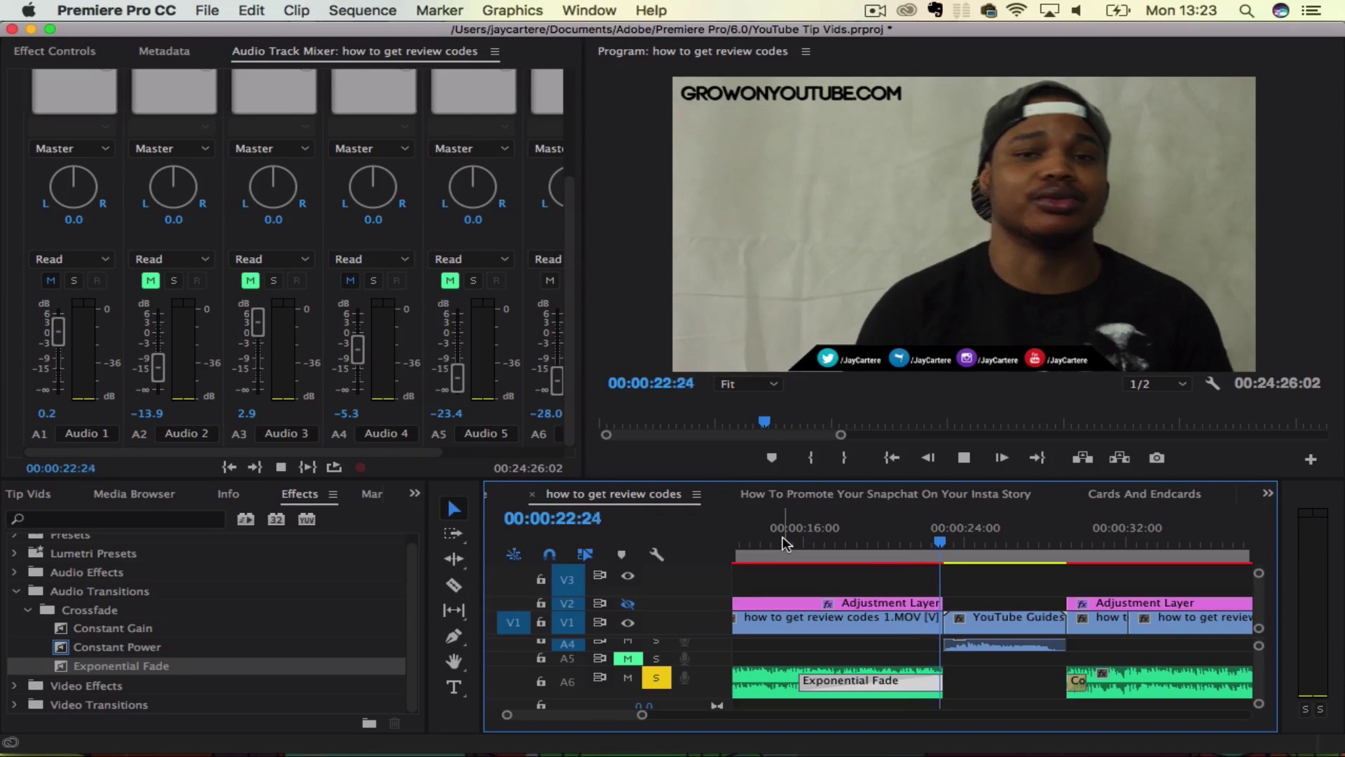
pyautogui.press('space')
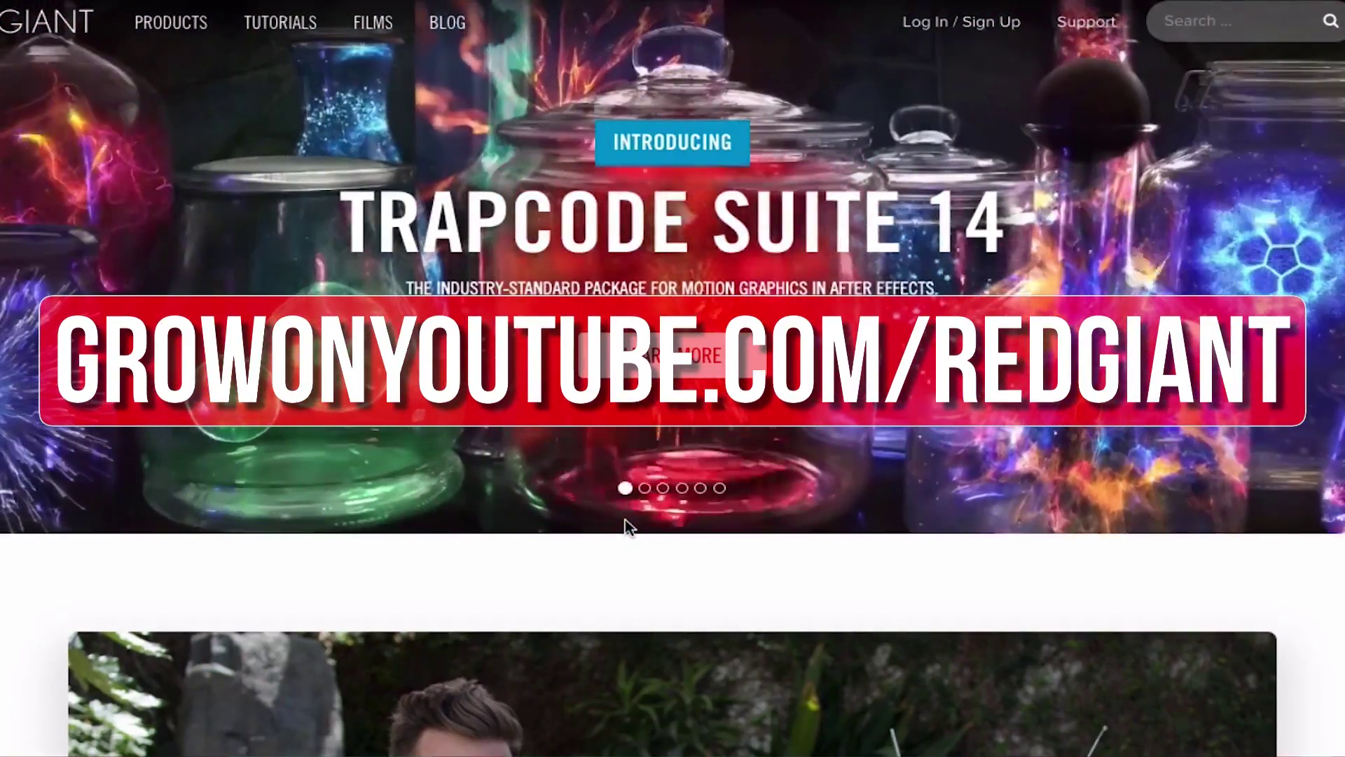
pyautogui.scroll(-1, 627, 520)
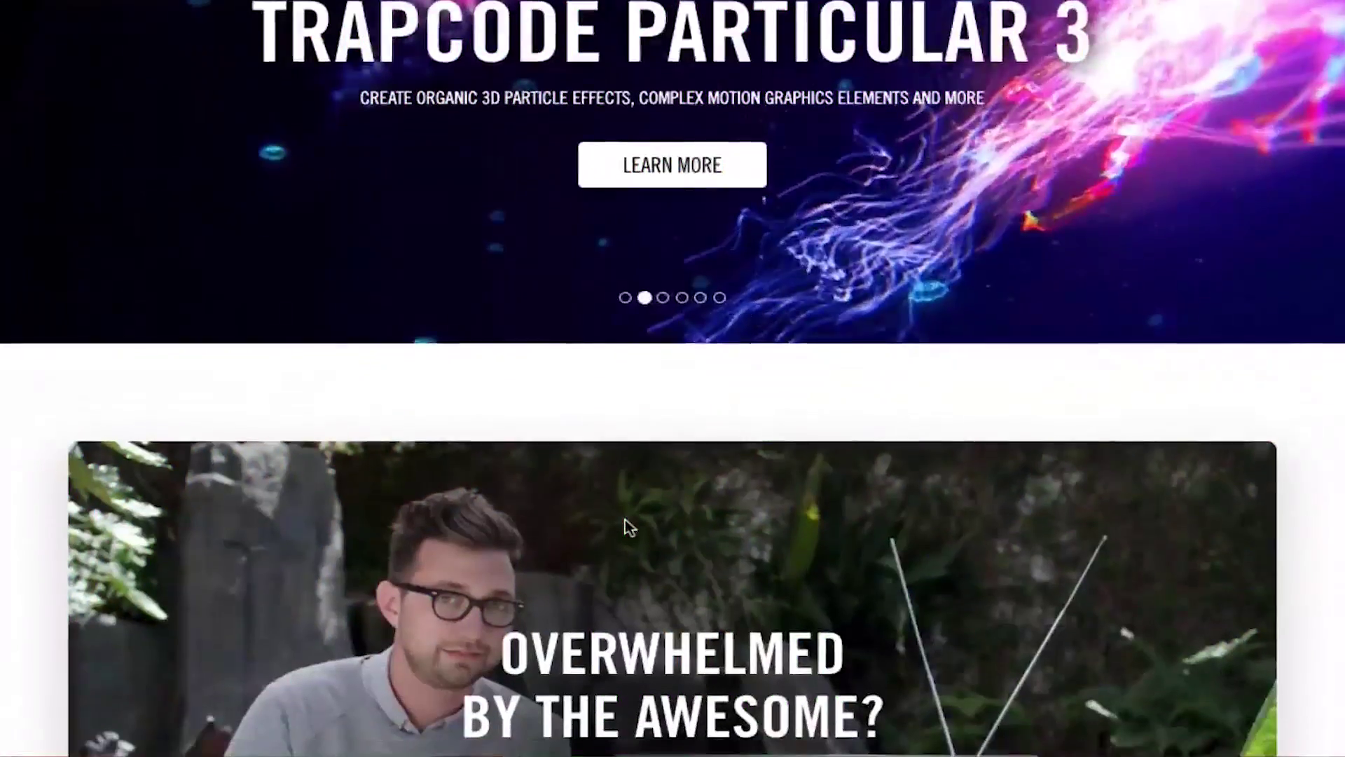
pyautogui.scroll(-2, 627, 526)
pyautogui.scroll(-1, 627, 527)
pyautogui.scroll(-1, 626, 526)
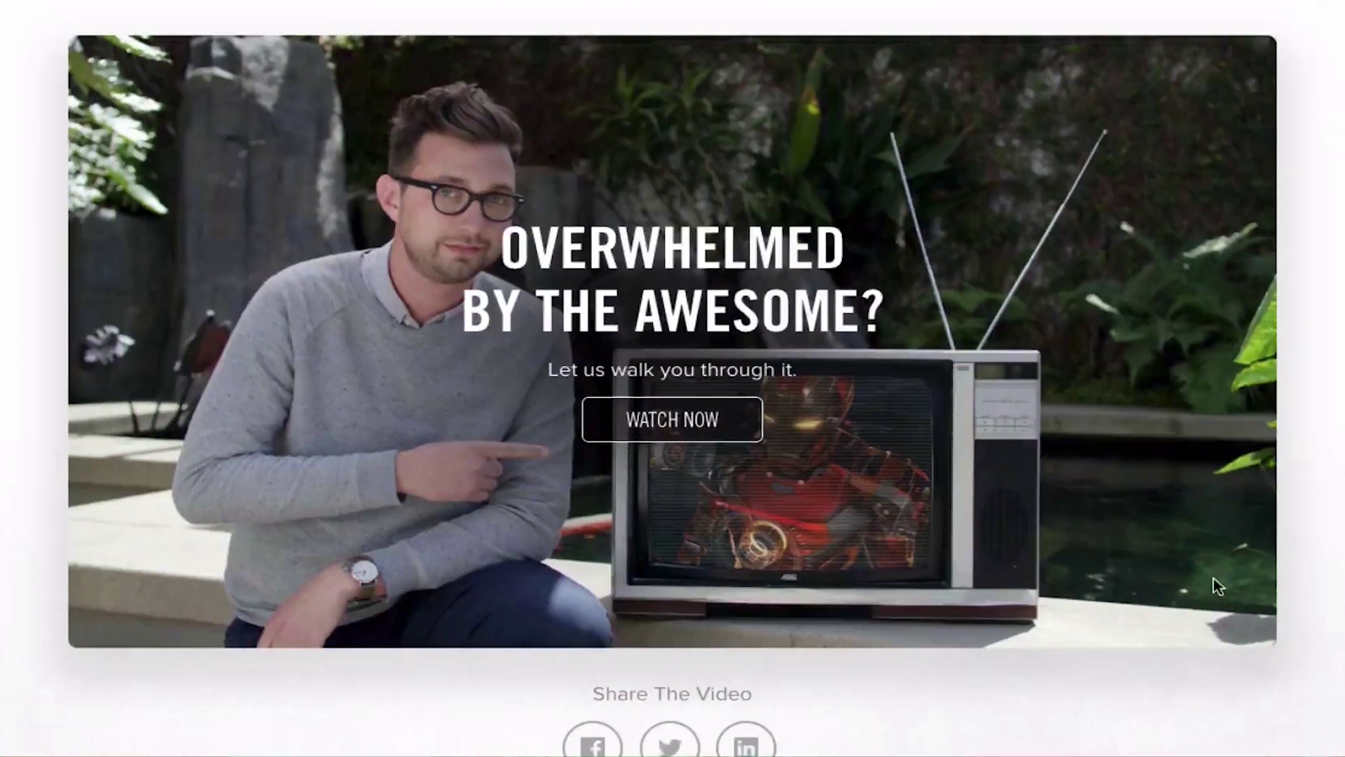
pyautogui.scroll(2, 1333, 571)
pyautogui.scroll(3, 1334, 571)
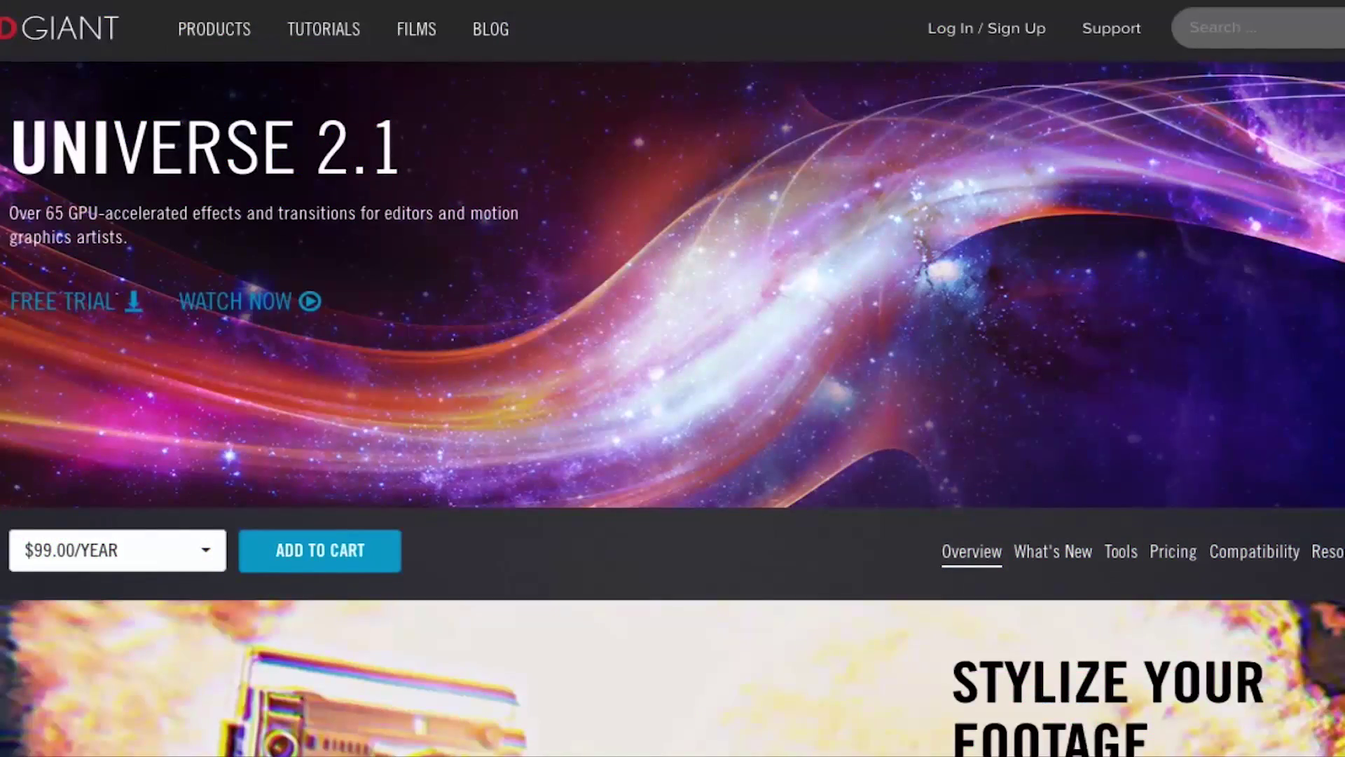
pyautogui.scroll(-3, 672, 379)
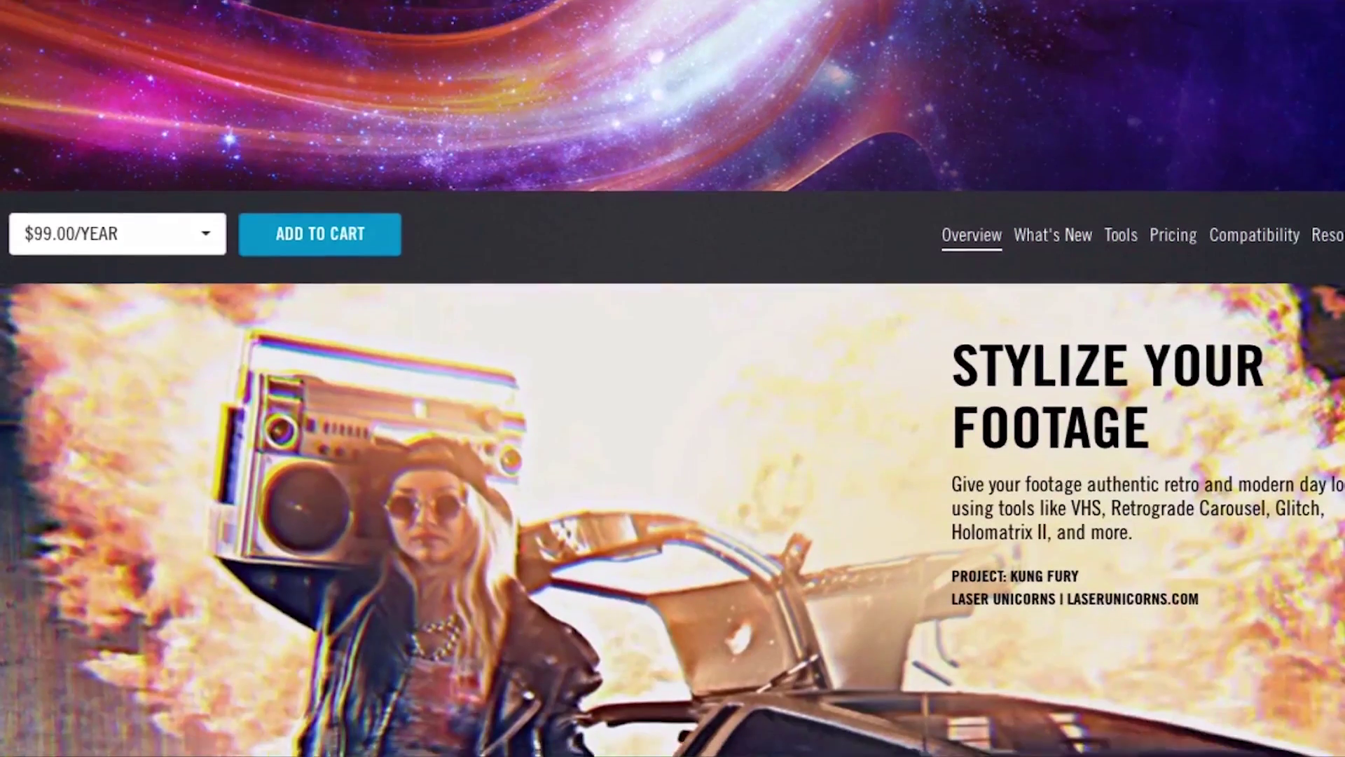
pyautogui.scroll(2, 673, 378)
pyautogui.scroll(1, 673, 379)
pyautogui.scroll(-1, 673, 378)
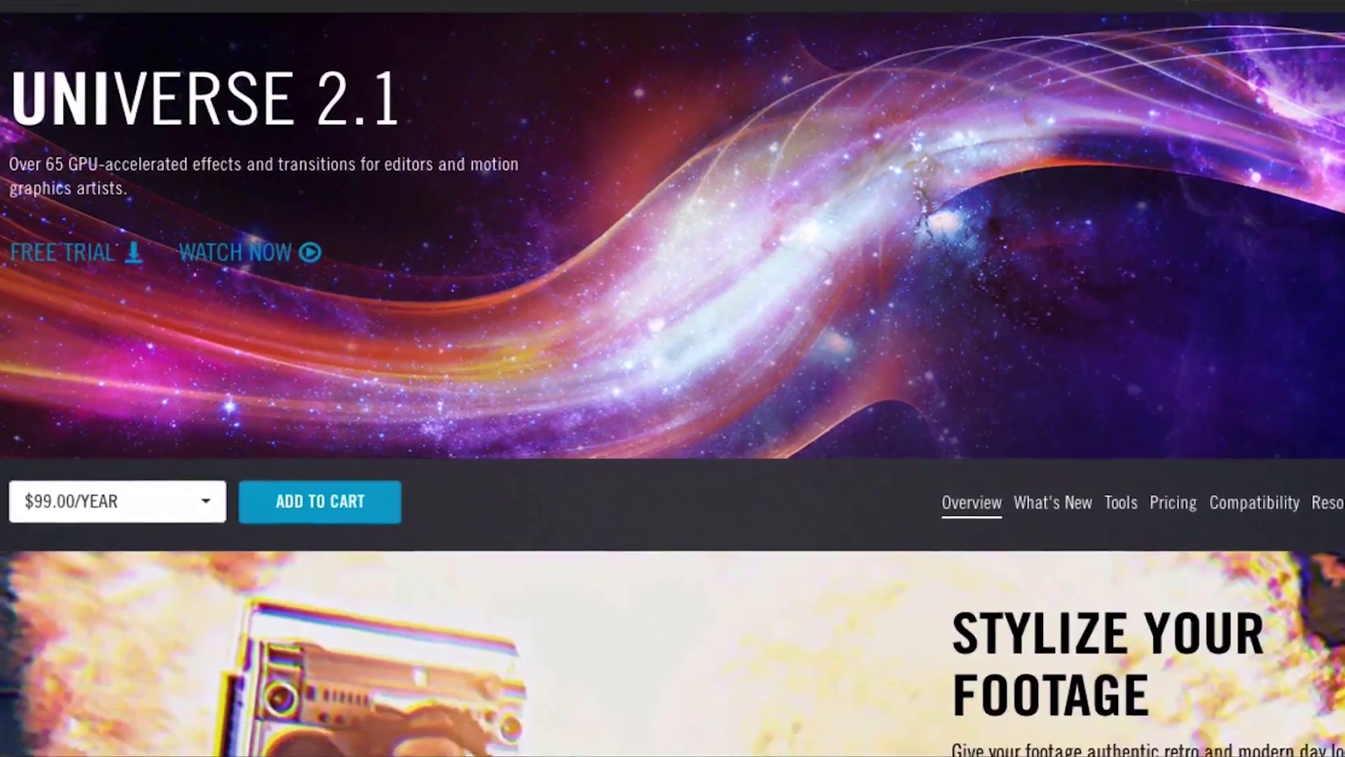
pyautogui.scroll(-1, 672, 378)
pyautogui.scroll(-1, 673, 379)
pyautogui.scroll(-1, 673, 378)
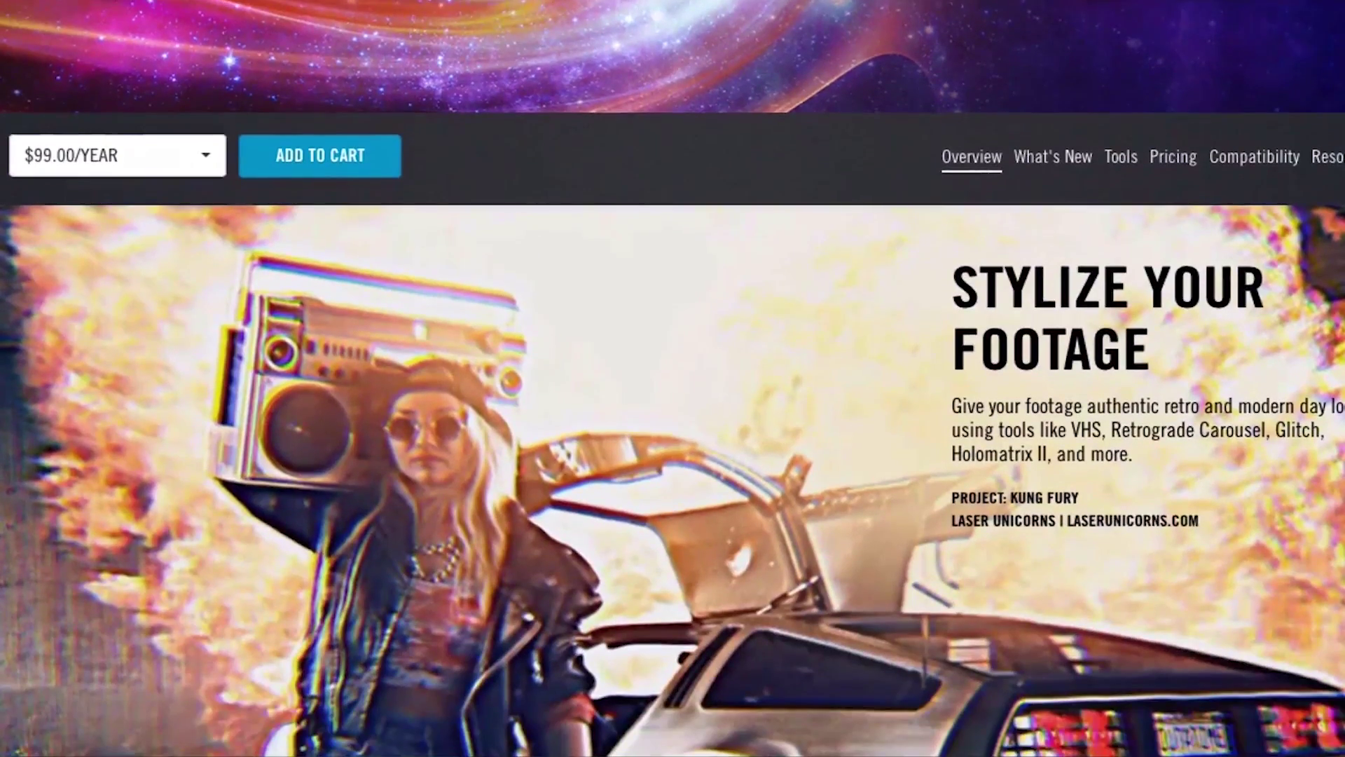
pyautogui.scroll(-1, 672, 378)
pyautogui.scroll(-2, 673, 421)
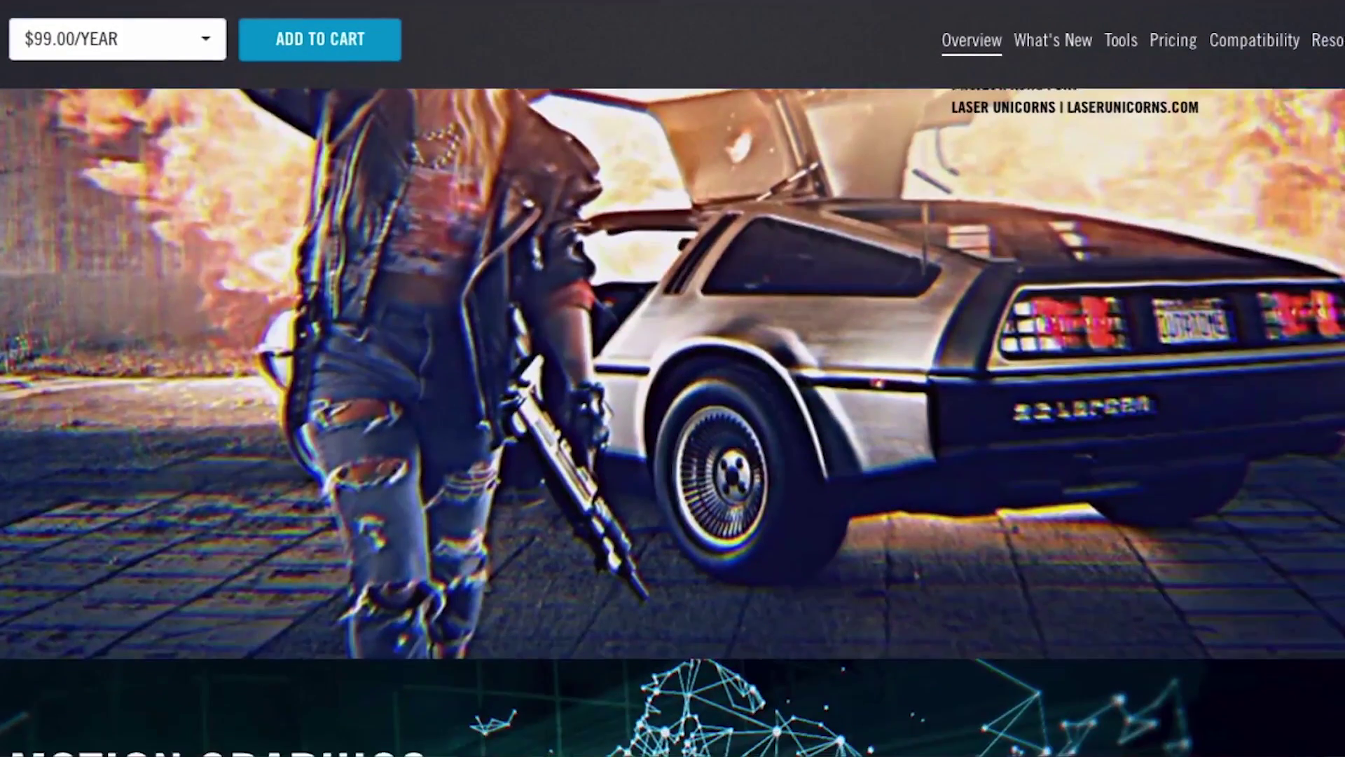
pyautogui.scroll(-3, 673, 421)
pyautogui.scroll(-2, 674, 420)
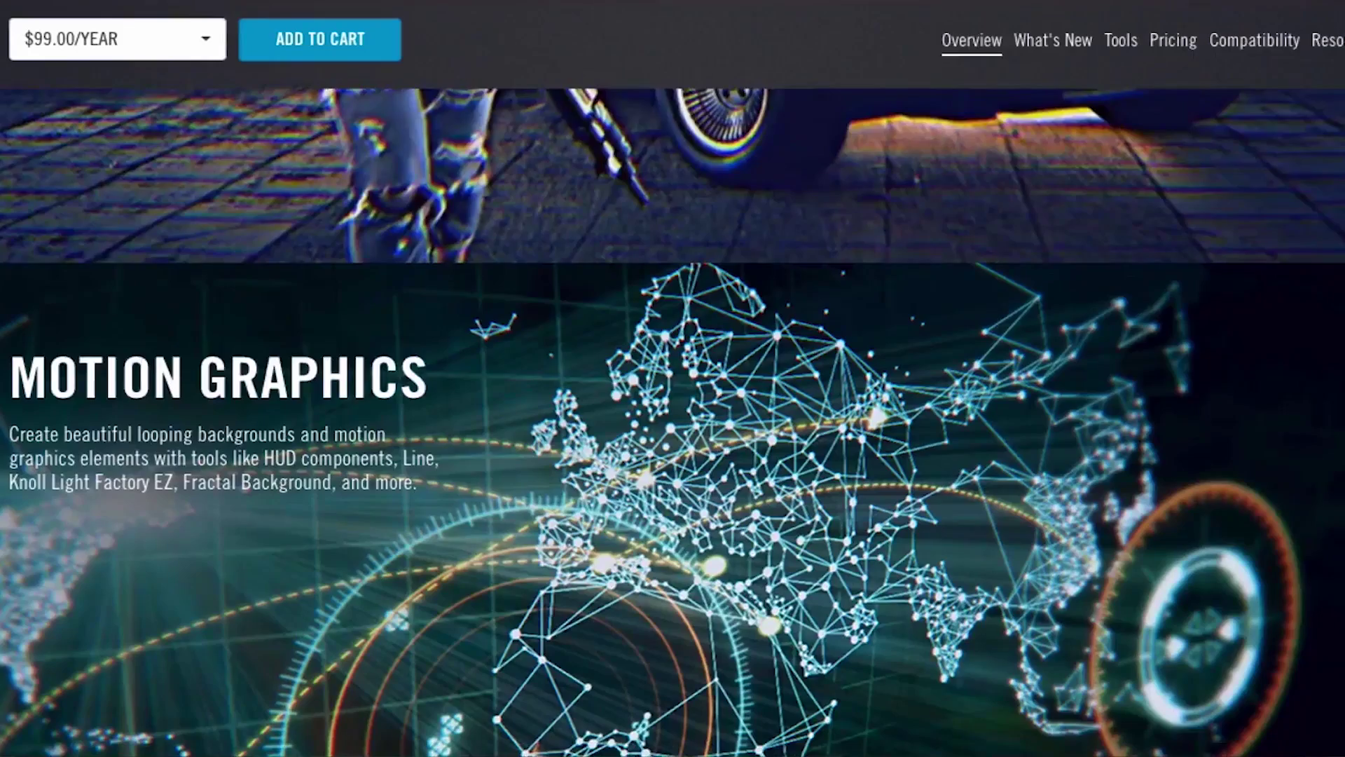
pyautogui.scroll(-1, 673, 420)
pyautogui.scroll(-3, 672, 420)
pyautogui.scroll(-1, 673, 420)
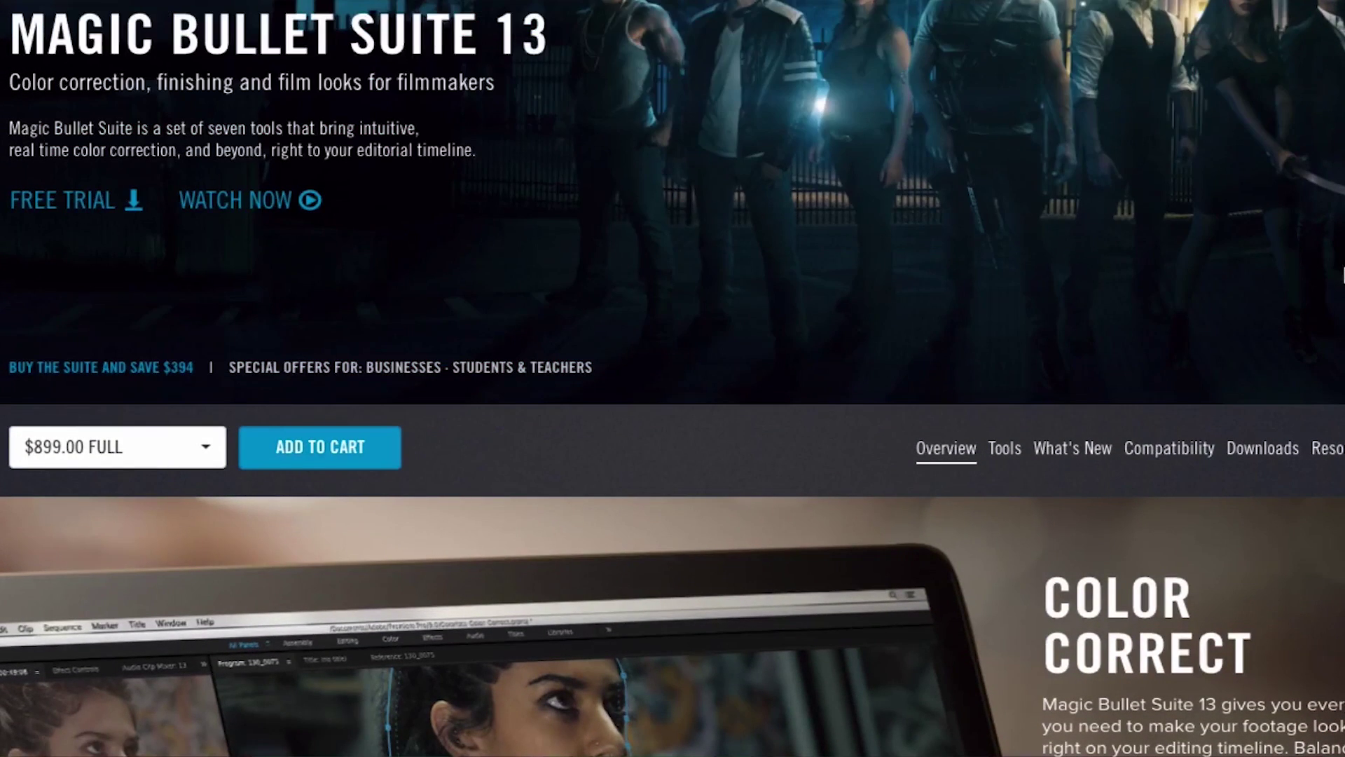
pyautogui.scroll(-2, 673, 379)
pyautogui.scroll(-1, 672, 379)
pyautogui.scroll(-1, 673, 379)
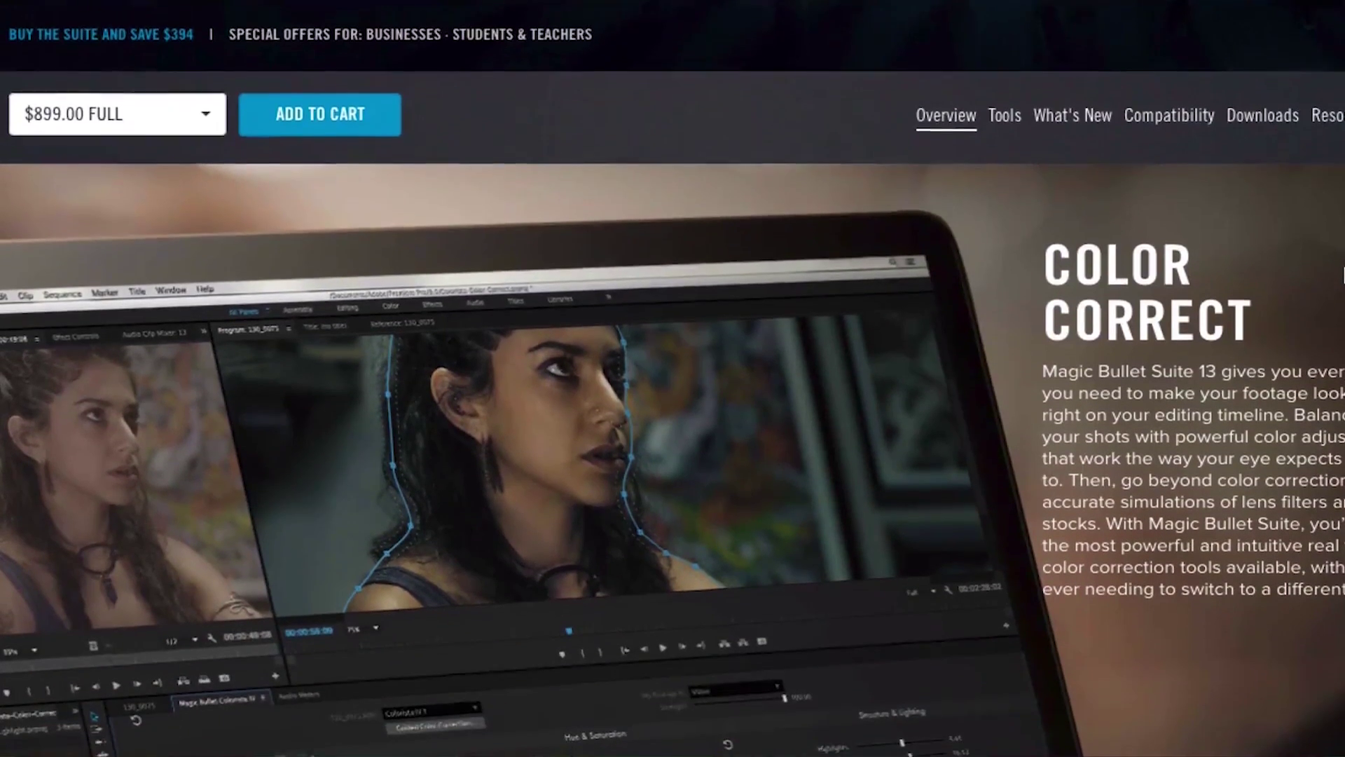
pyautogui.scroll(-1, 673, 378)
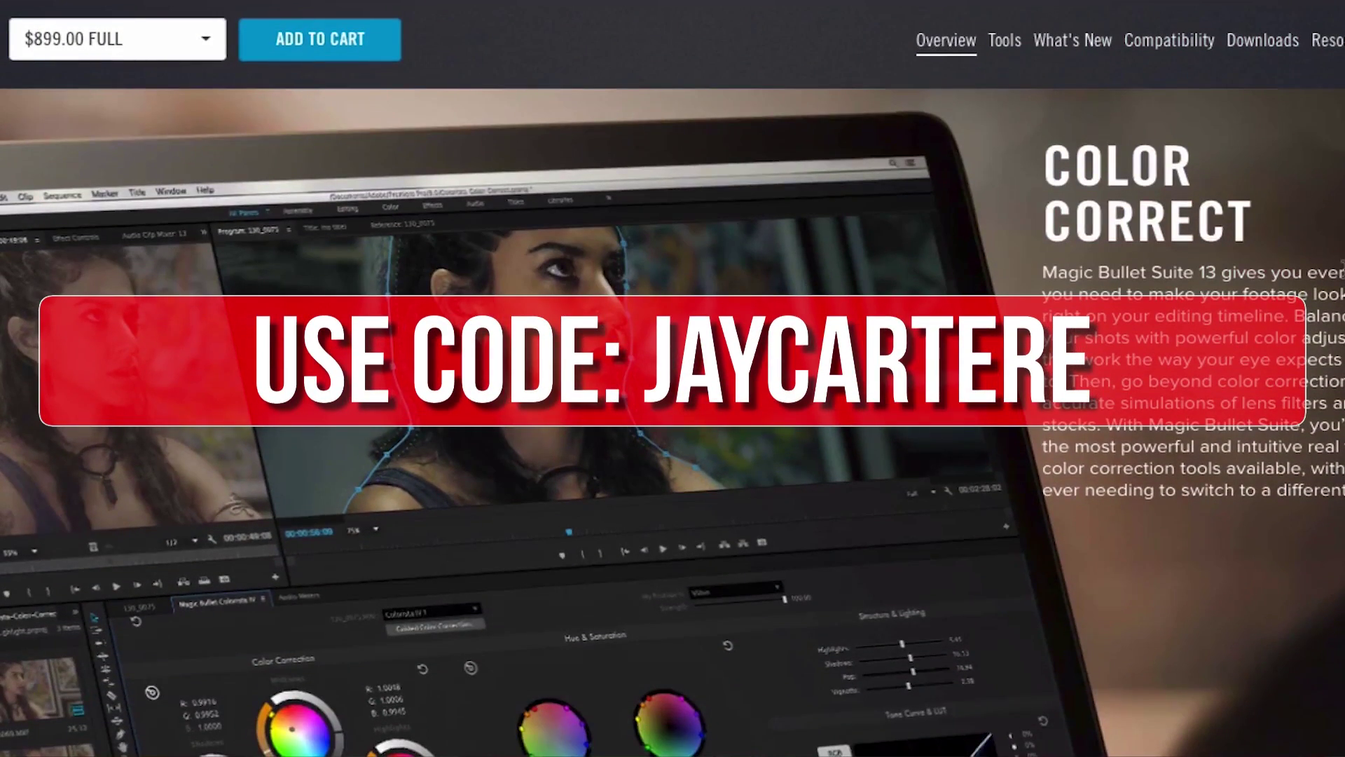
pyautogui.scroll(-1, 673, 421)
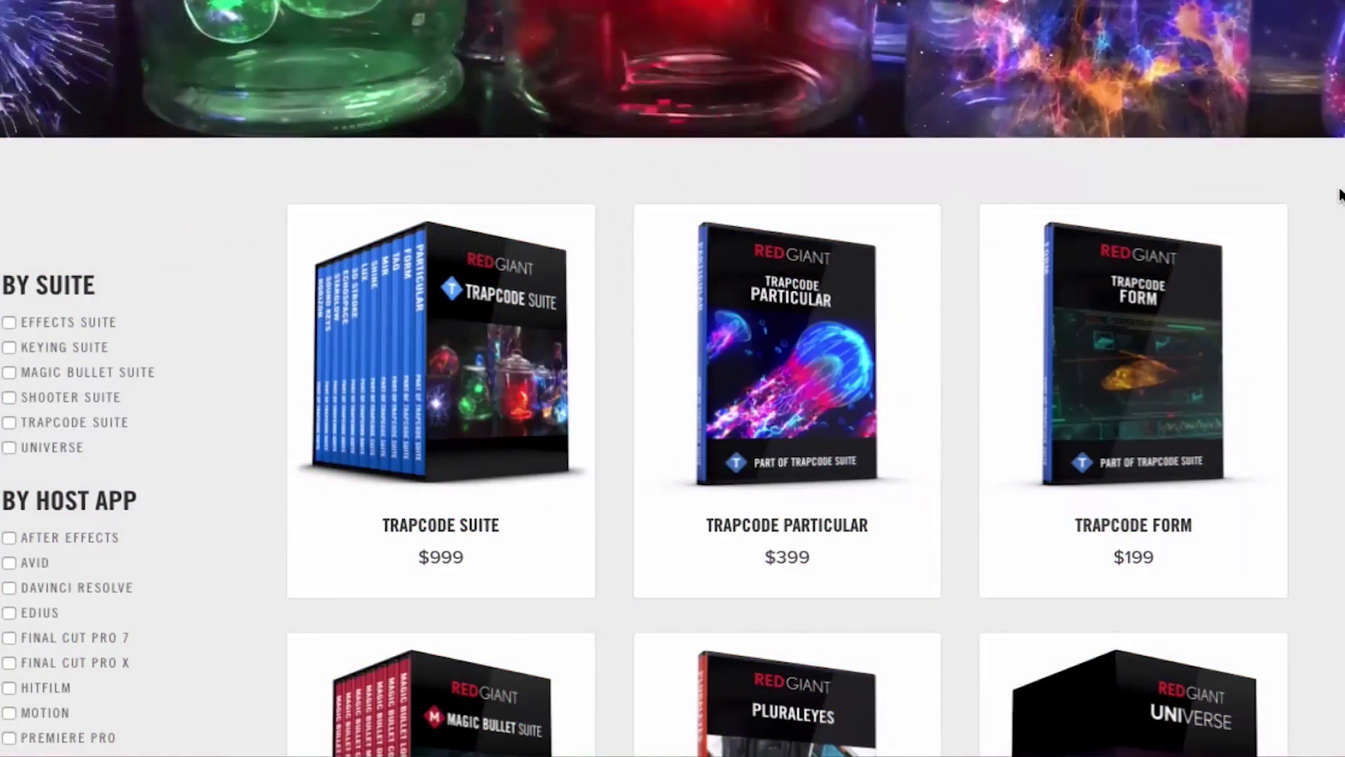
pyautogui.scroll(-3, 1342, 194)
pyautogui.scroll(-2, 1342, 195)
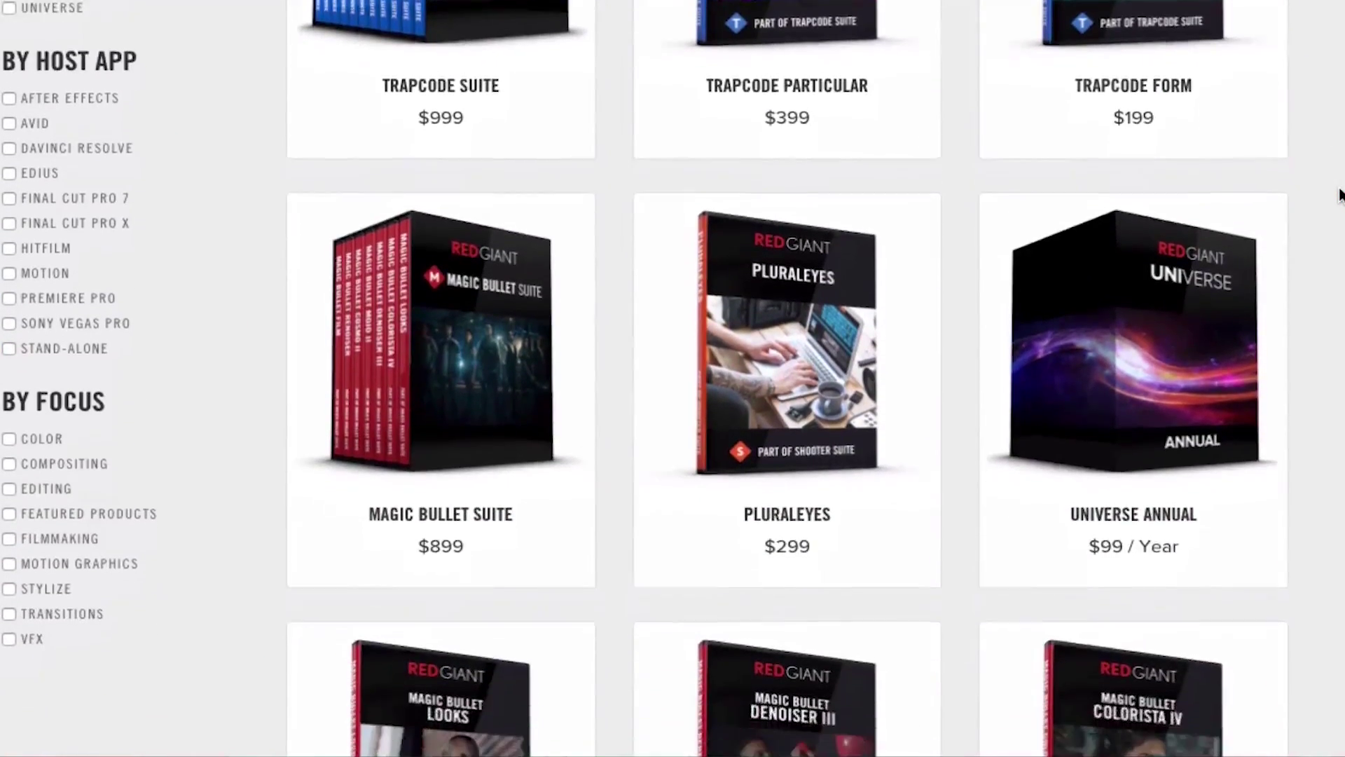
pyautogui.scroll(-1, 1341, 195)
pyautogui.scroll(-3, 1341, 194)
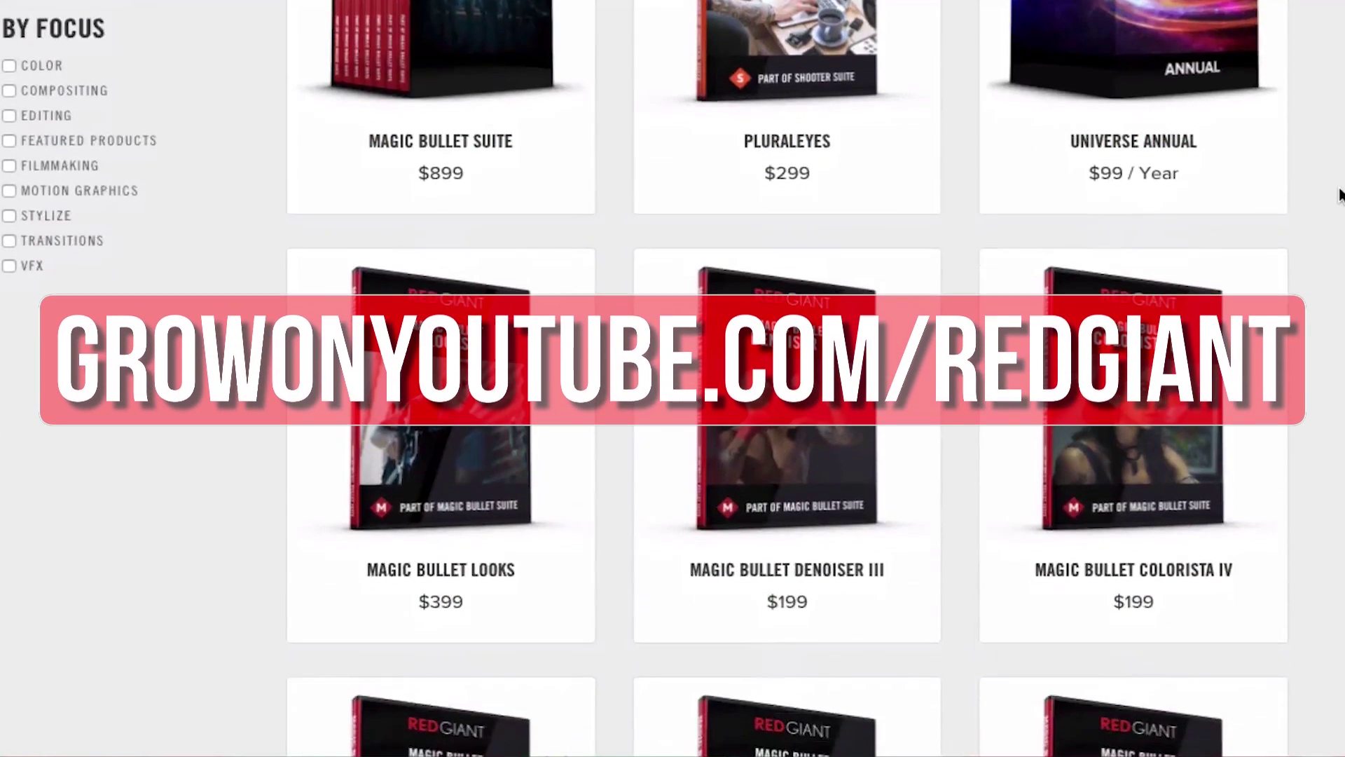
pyautogui.scroll(-2, 1342, 194)
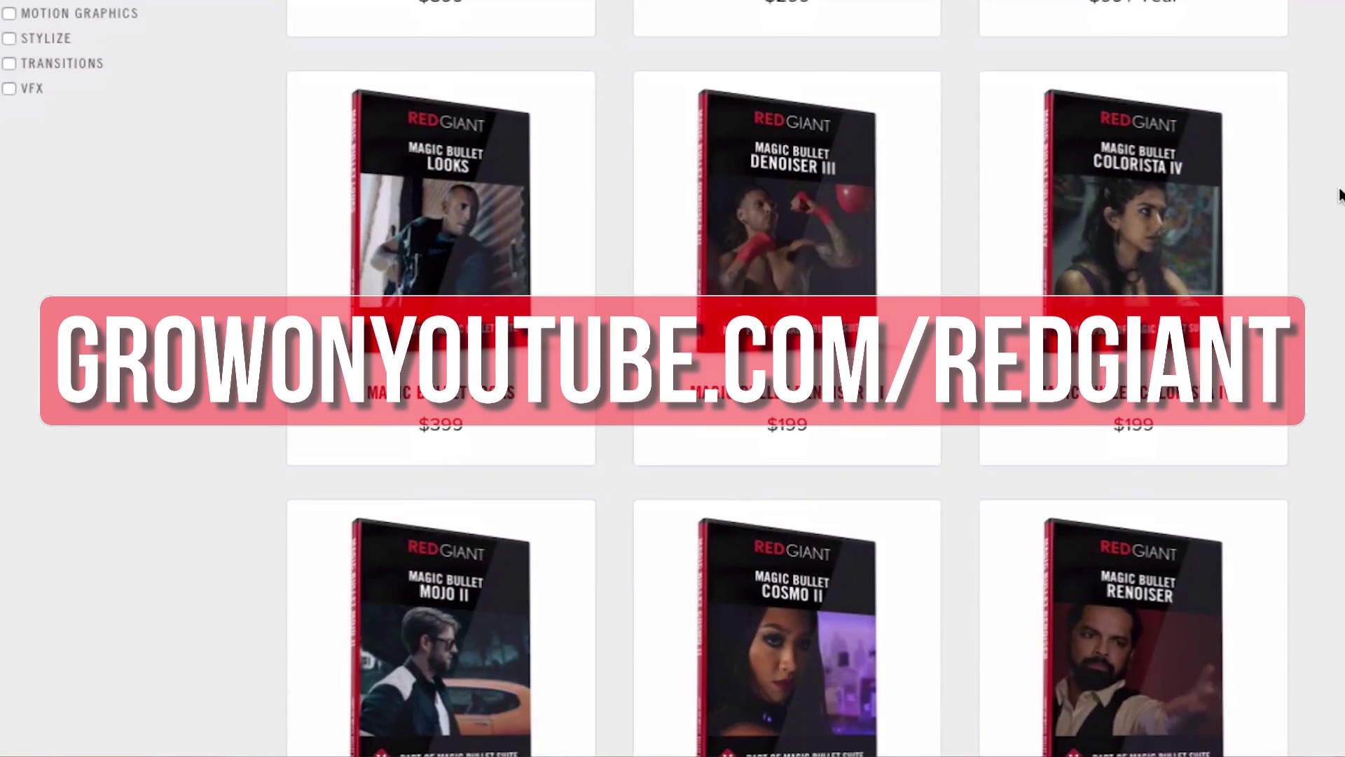